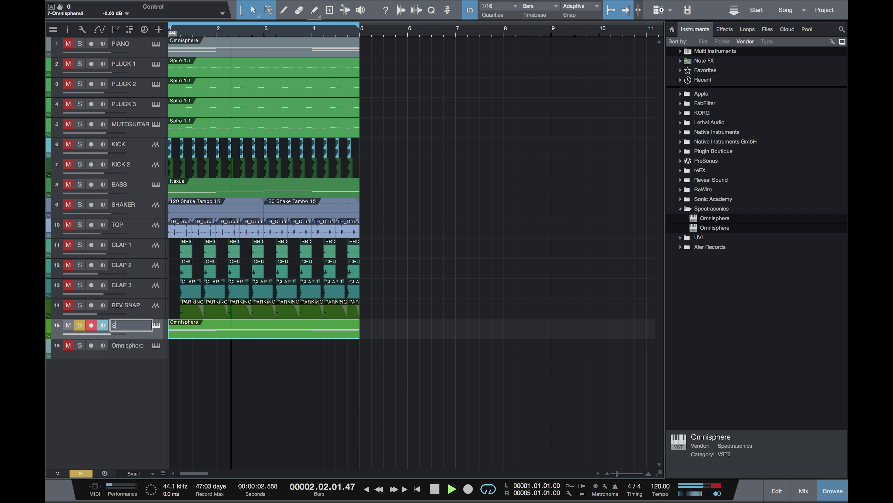
Name track 15 STR and view its Omnisphere patch
key("Return")
key("space")
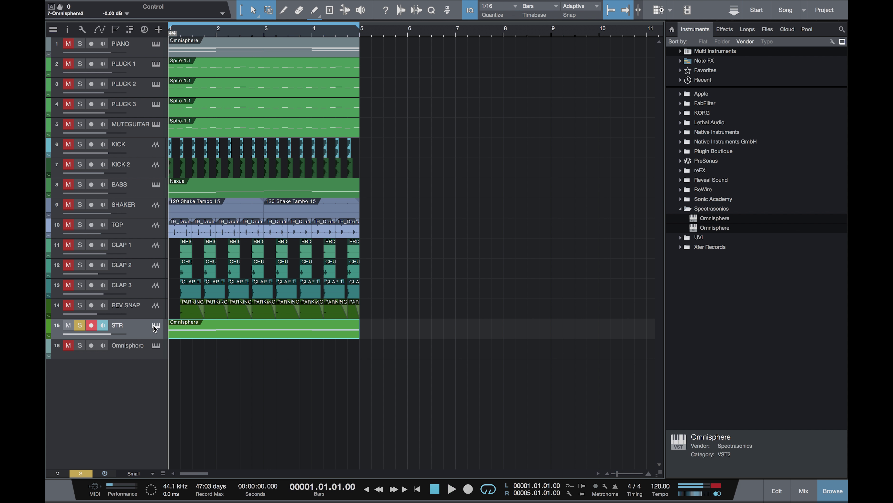
left_click(156, 328)
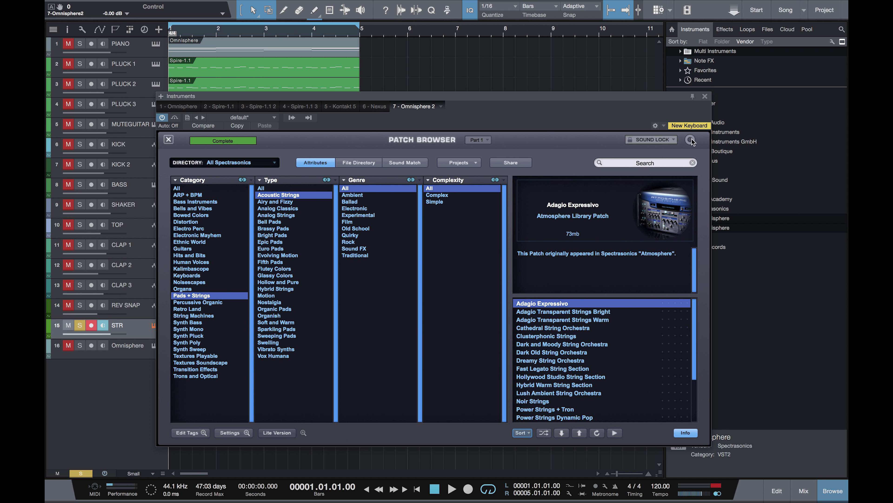
left_click(705, 96)
Turn off the STR track's solo, lower its volume to about -9.1 dB against the full mix, and save the song
key("space")
key("space")
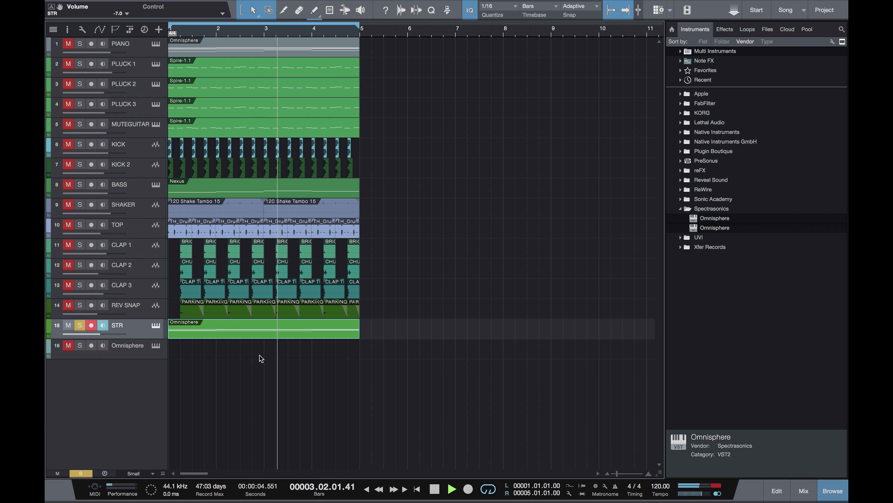
left_click_drag(113, 334, 108, 334)
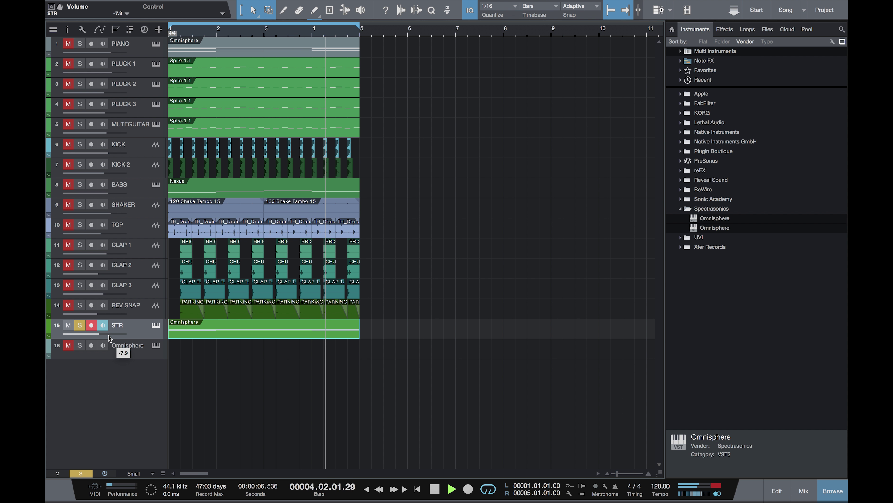
key("space")
left_click(81, 326)
key("space")
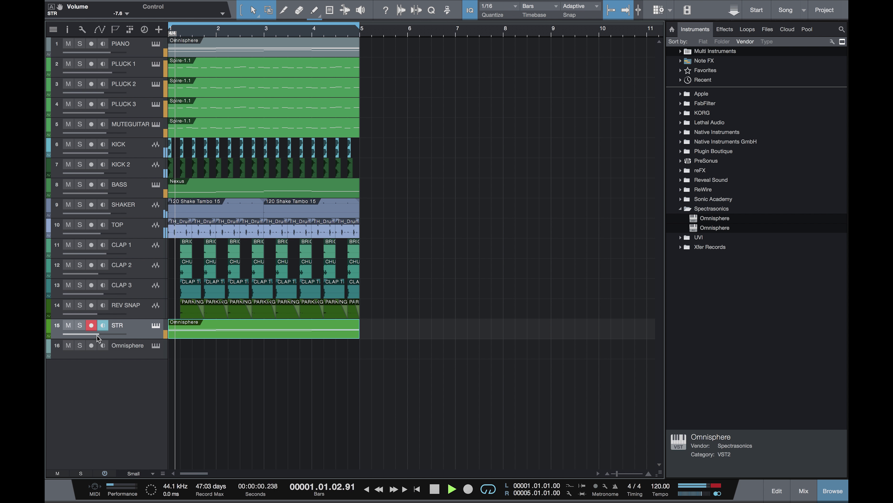
left_click_drag(100, 334, 98, 336)
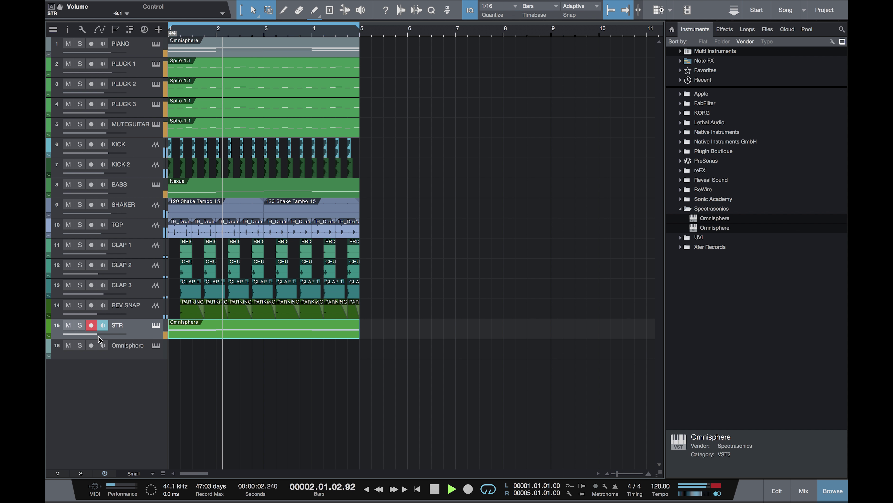
key("ctrl+s")
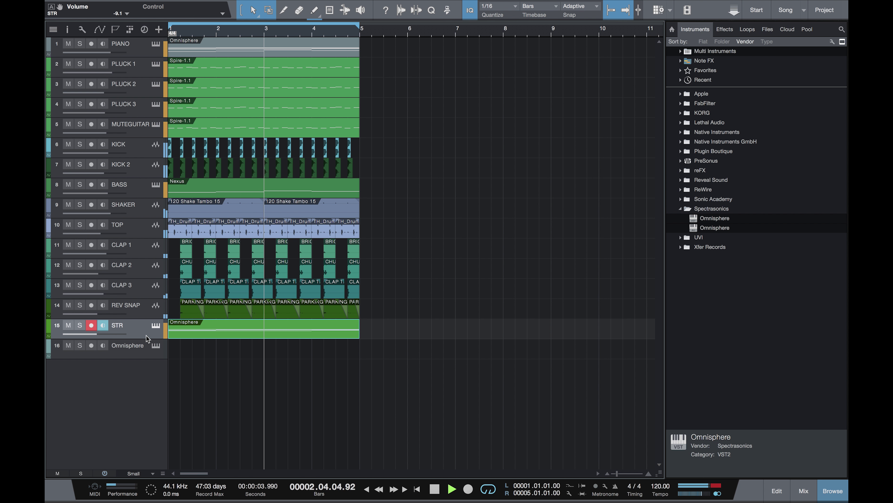
Rename the empty Omnisphere track 16 as PAD
double_click(127, 345)
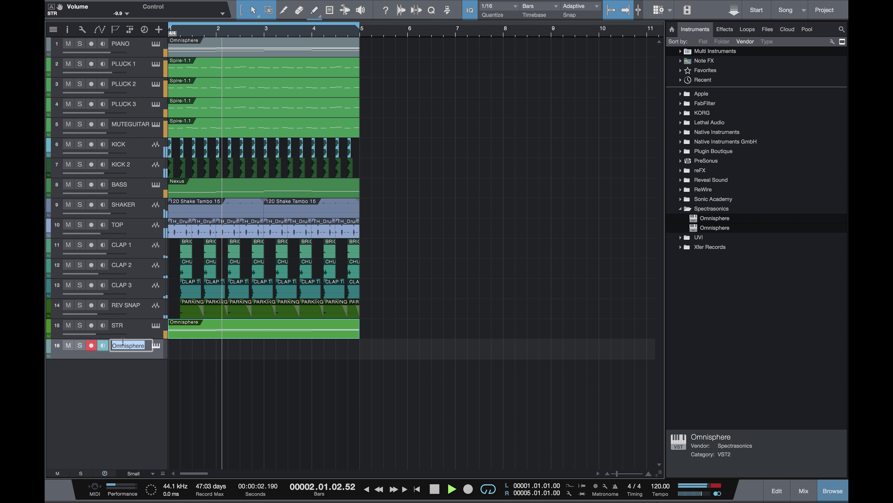
type("PAD")
key("Return")
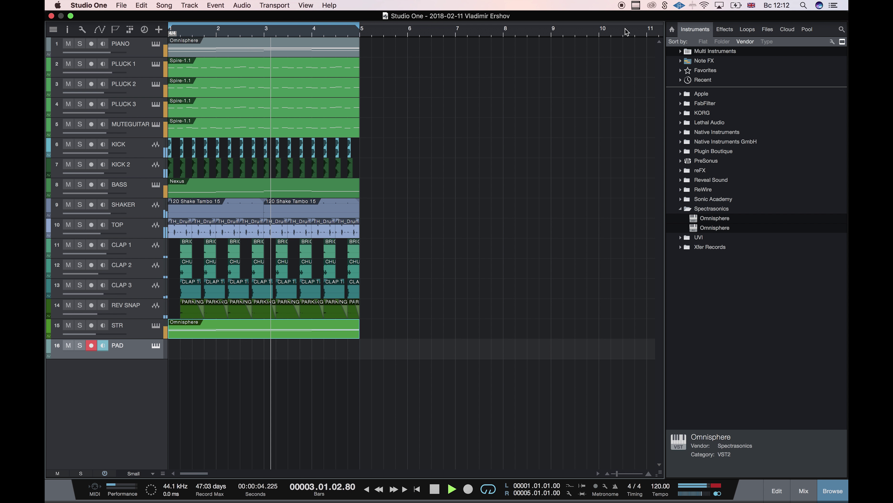
Copy the STR track's four-bar part onto the PAD track and listen to PAD soloed
left_click_drag(311, 335, 310, 347)
key("space")
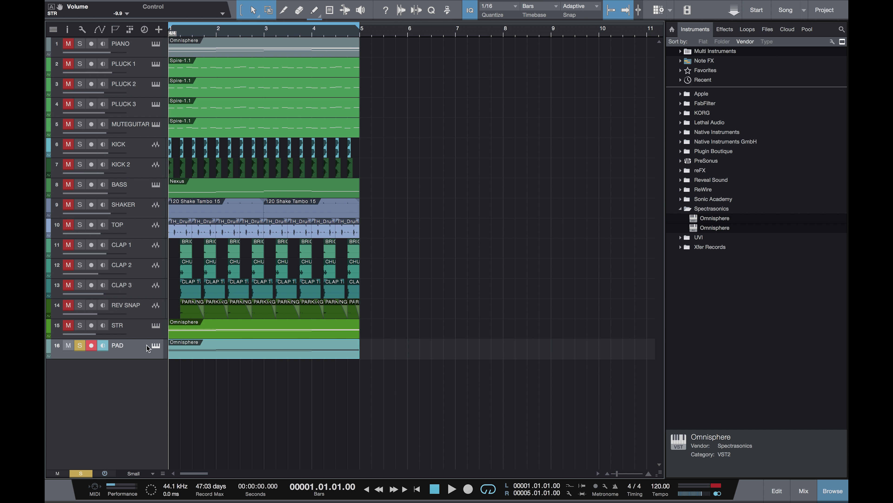
key("space")
key("space")
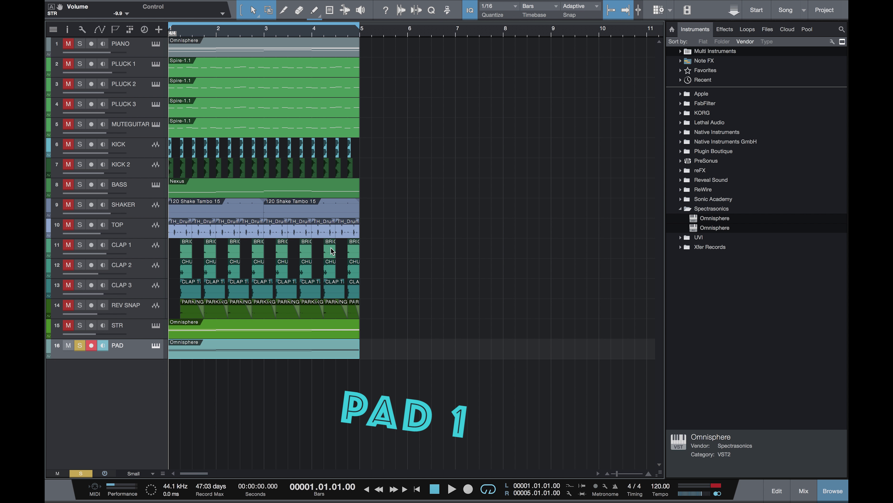
Replace the PAD track's instrument with Nexus and choose a preset from the Single Layer Pads category
left_click_drag(707, 180, 174, 340)
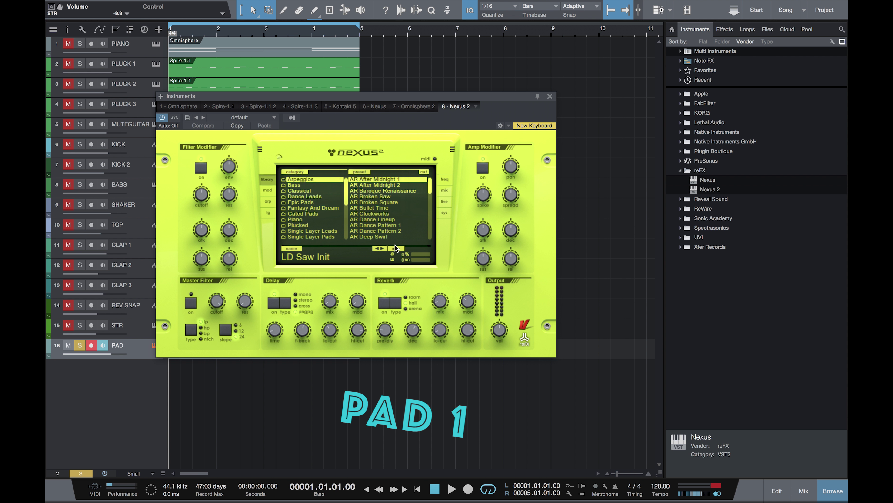
left_click(315, 196)
left_click(316, 202)
left_click(318, 208)
left_click(318, 213)
left_click(320, 219)
left_click(313, 236)
left_click(367, 225)
Toggle the reverb and delay of the PAD track's Nexus preset and close the instrument window
left_click(385, 302)
left_click(274, 302)
left_click(550, 95)
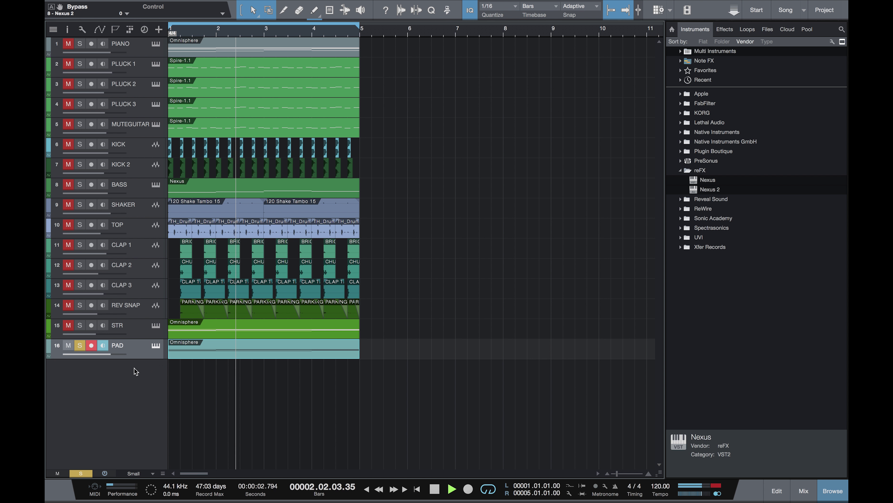
Turn off the PAD track's solo, lower its volume to about -8.7 dB against the full mix, and save the song
left_click_drag(111, 354, 106, 359)
key("space")
left_click(80, 345)
key("space")
scroll(101, 355, "down", 2)
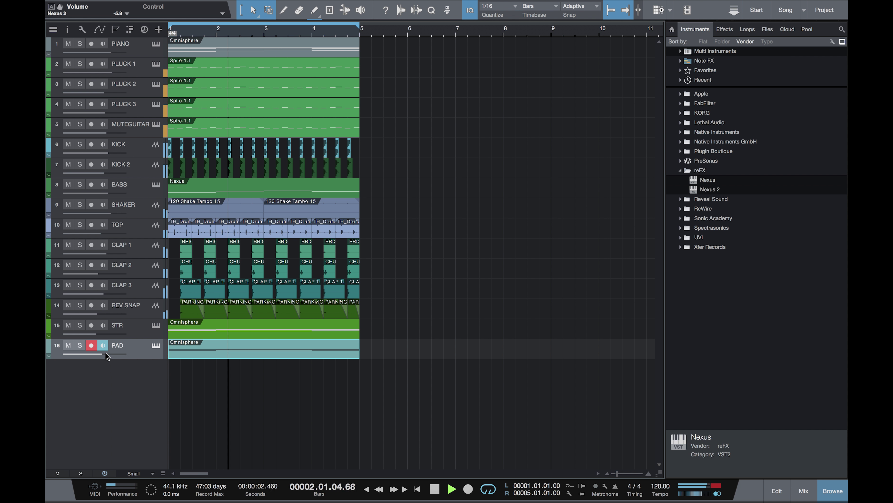
scroll(104, 356, "down", 2)
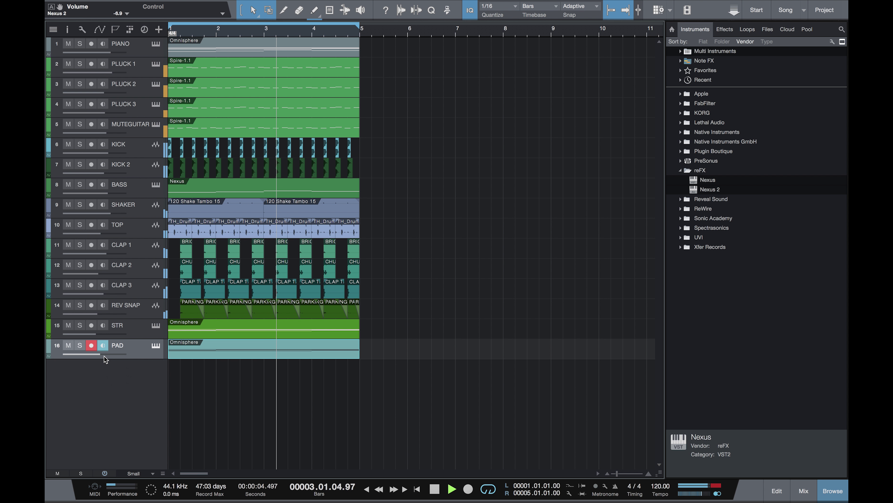
scroll(102, 356, "down", 2)
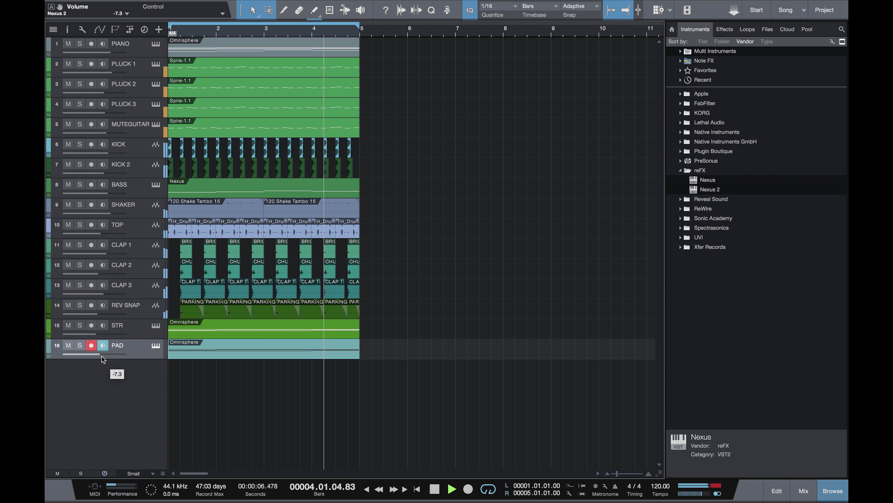
scroll(111, 55, "down", 2)
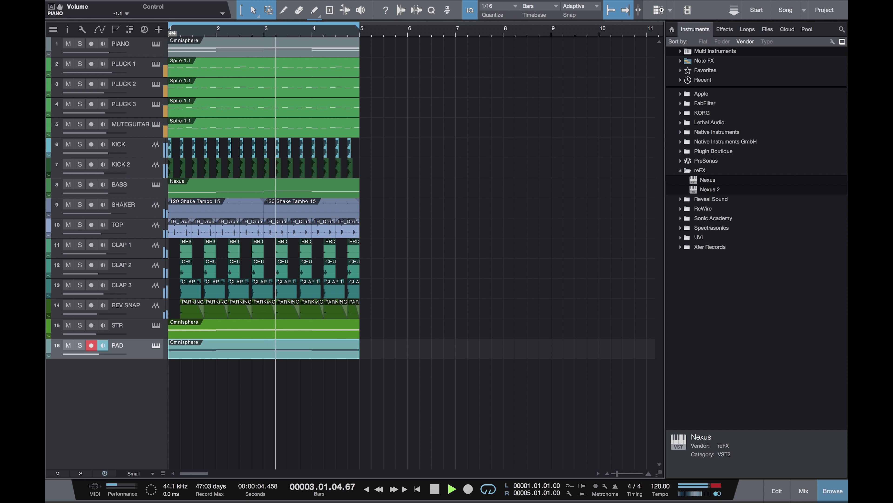
key("Left")
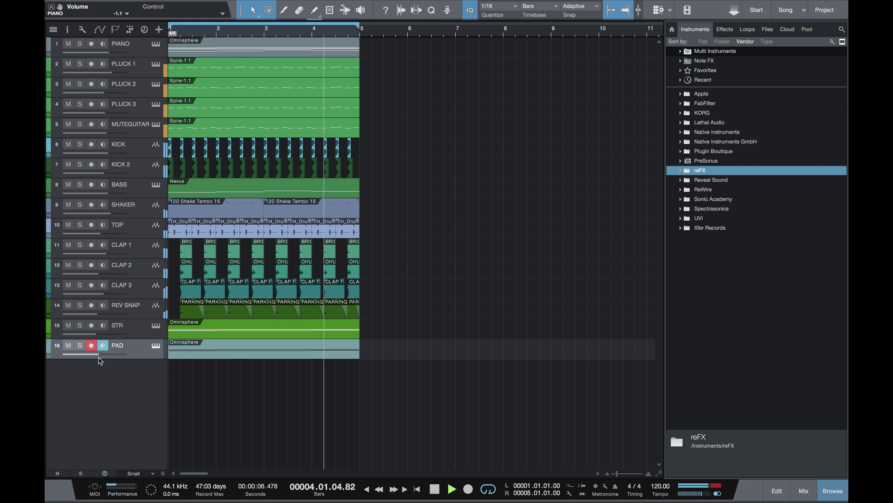
scroll(99, 356, "down", 2)
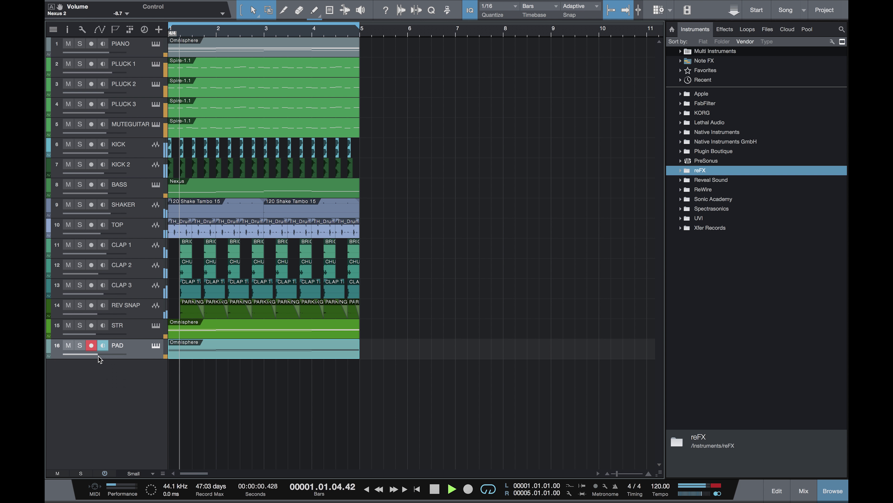
key("space")
key("ctrl+s")
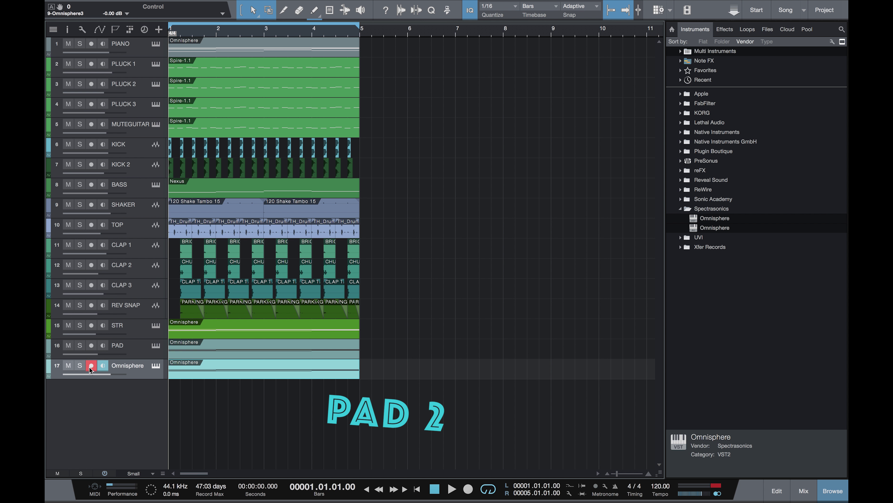
In track 17's Omnisphere, load Hollow JP8 Undulations from the Ambient Pads + Strings patches and play the loop soloed
left_click(156, 365)
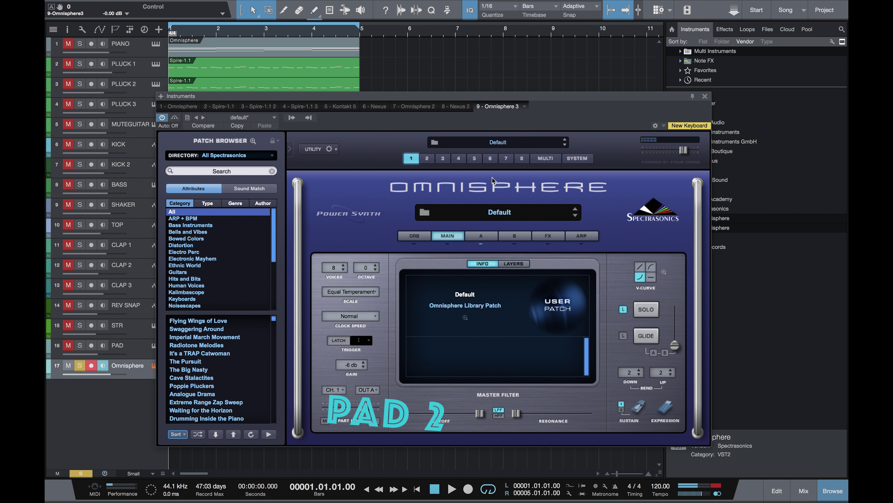
left_click(501, 213)
left_click(576, 304)
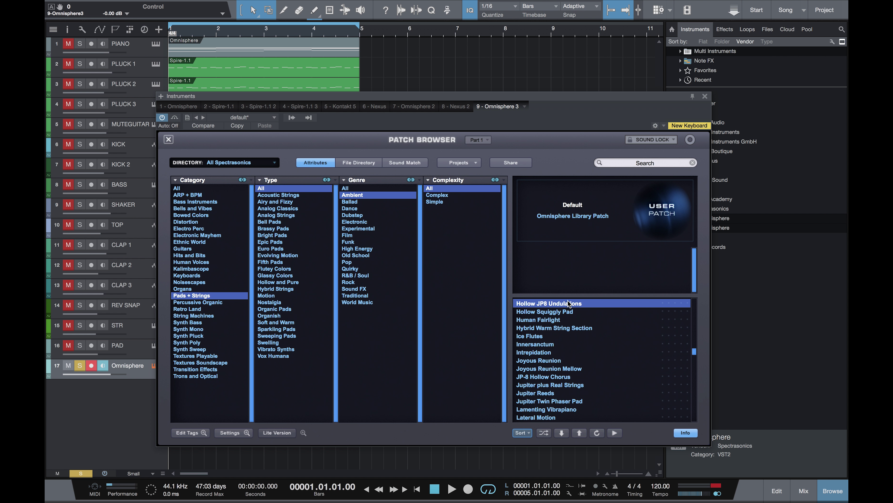
key("space")
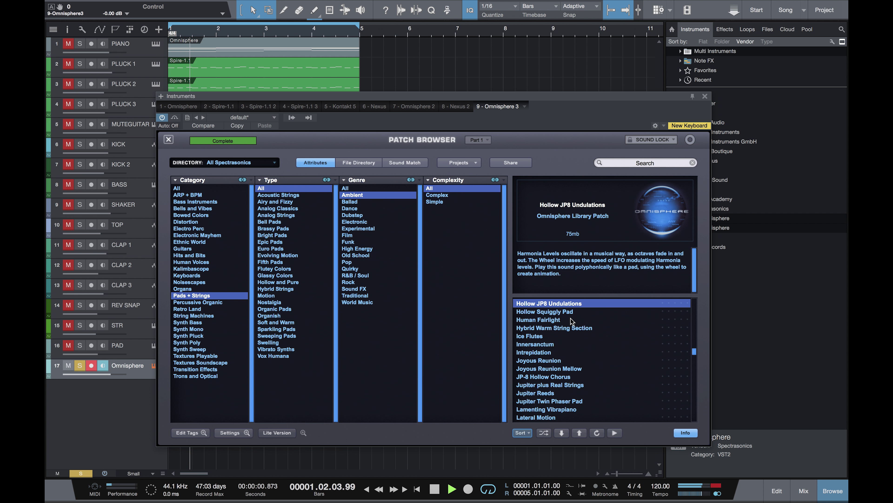
Audition other Ambient pad patches on track 17, from Human Fairlight and Hollow Squiggly Pad through Ice Flutes, Joyous Reunion and Jupiter plus Real Strings
left_click(569, 319)
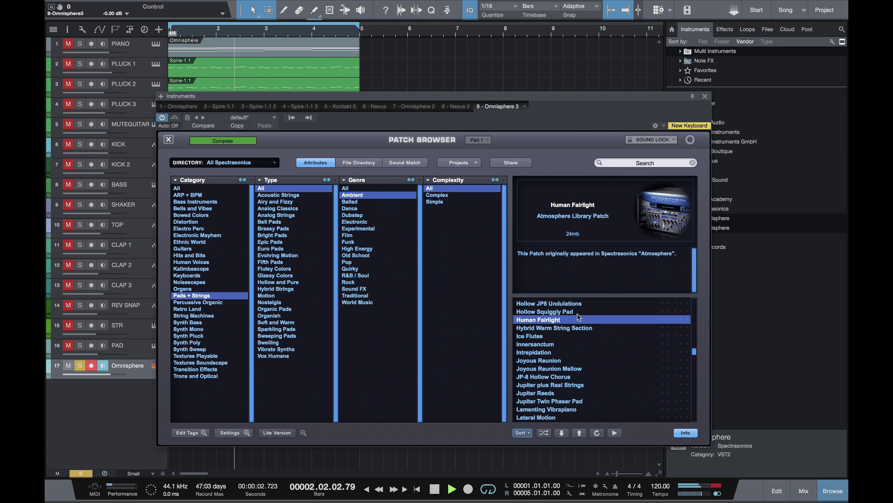
left_click(578, 312)
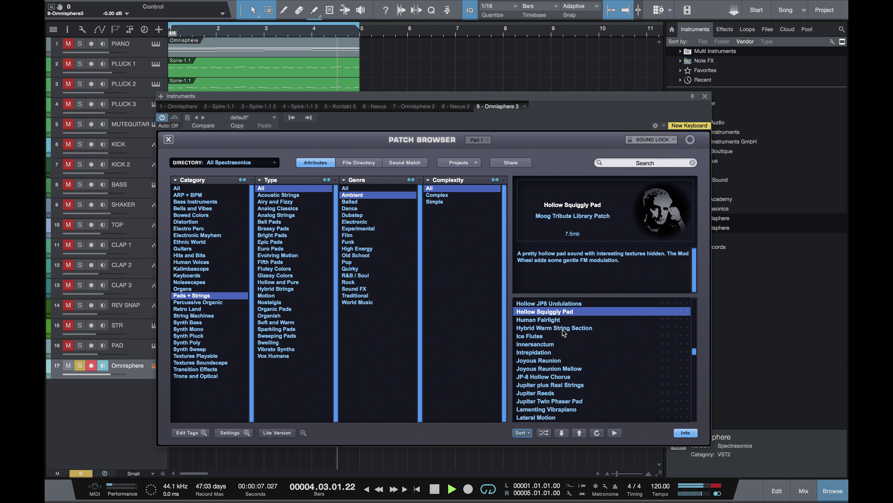
left_click(563, 329)
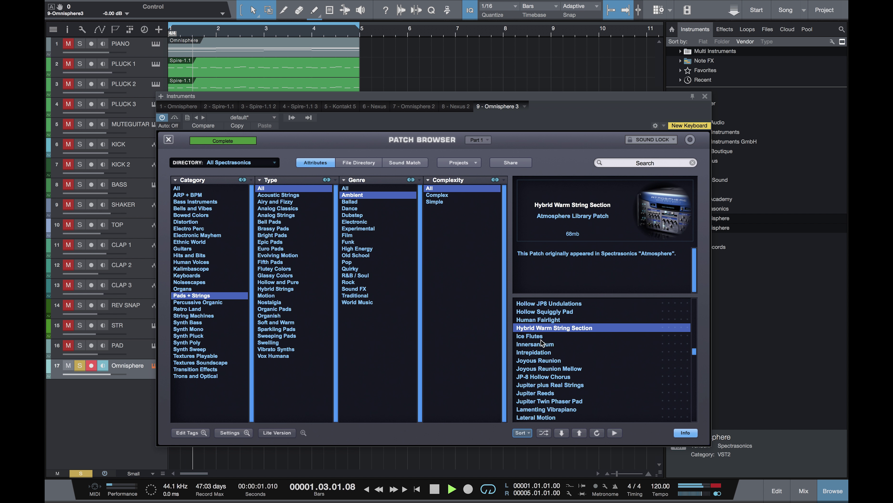
left_click(543, 339)
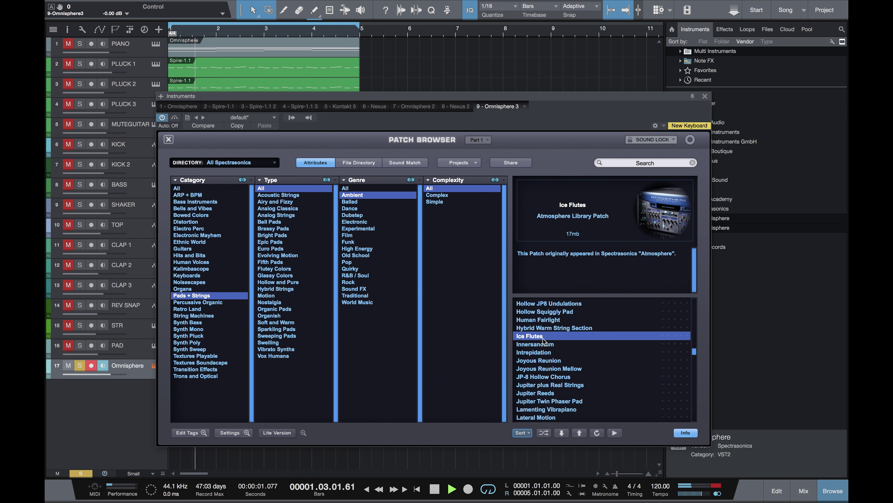
left_click(551, 351)
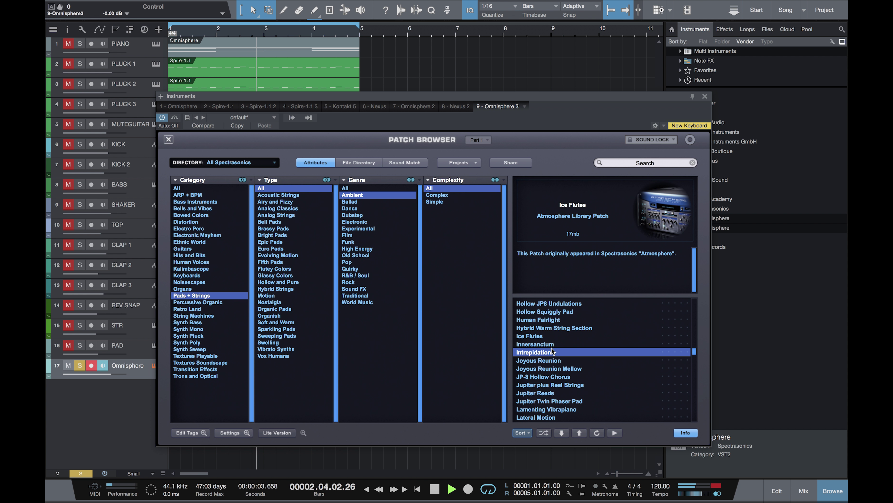
left_click(552, 362)
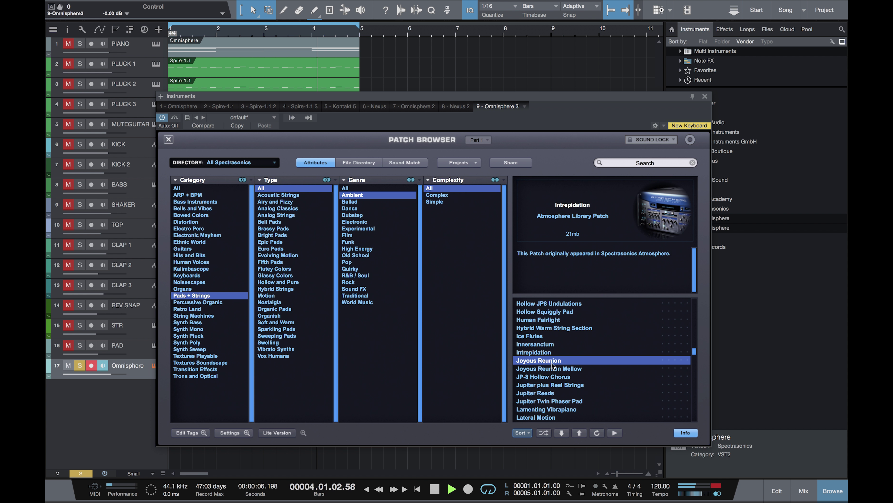
scroll(584, 376, "down", 2)
left_click(565, 353)
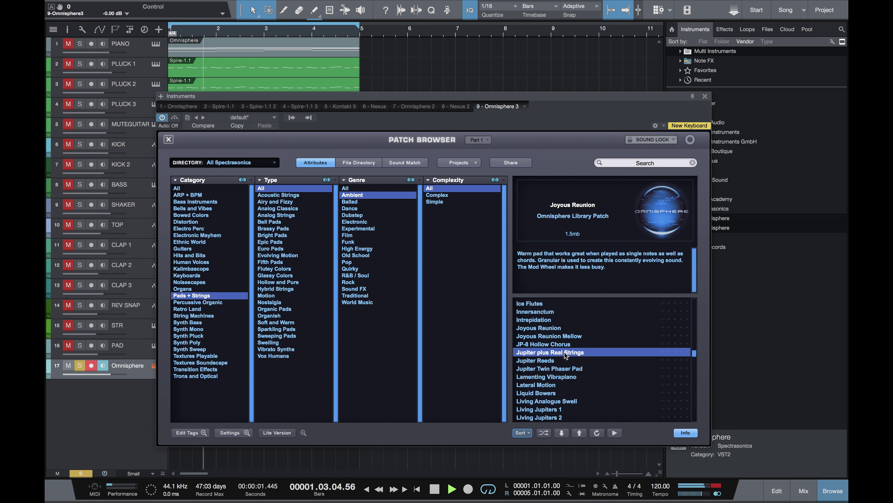
Load the Jupiter Reeds patch in track 17's Omnisphere and close the instrument window
scroll(578, 352, "down", 1)
left_click(569, 344)
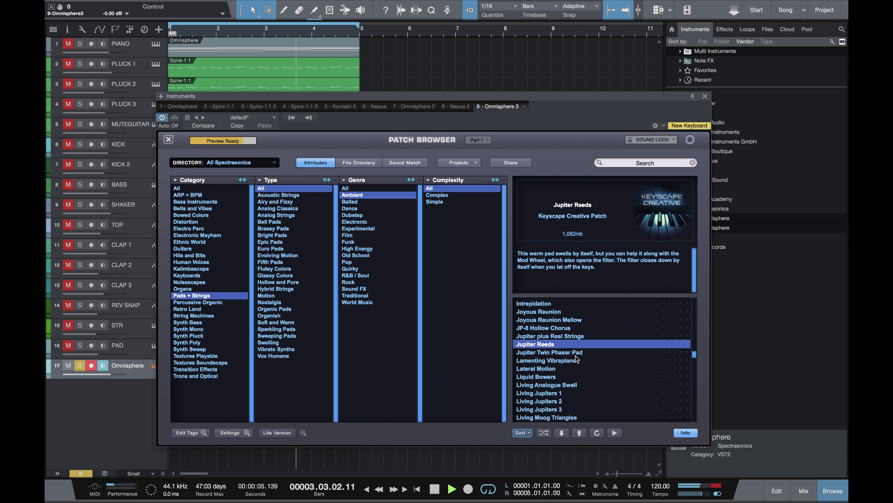
left_click(705, 96)
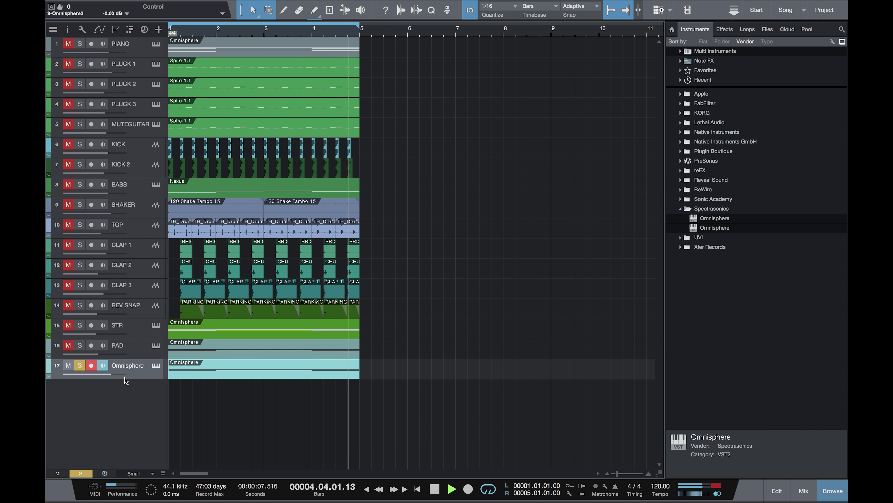
Rename track 17 as PAD 2, turn off its solo, and lower its volume to about -8.4 dB in the full mix
double_click(113, 366)
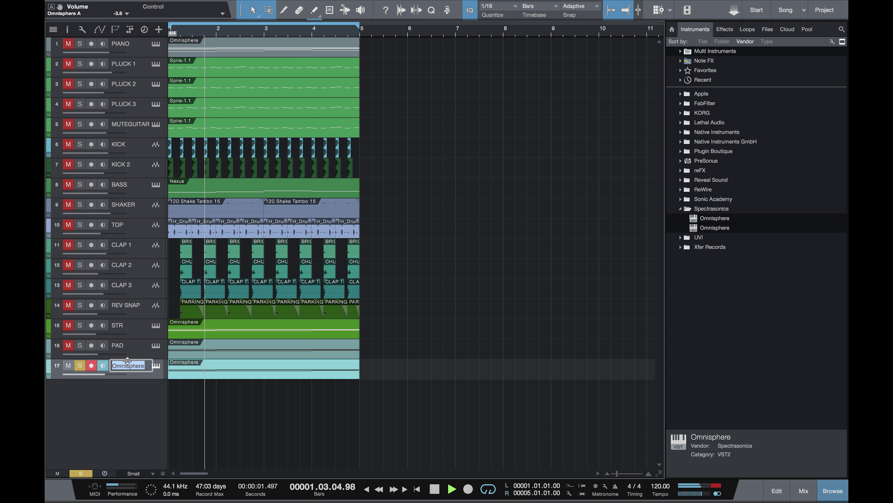
type("PAD 2")
key("Return")
key("space")
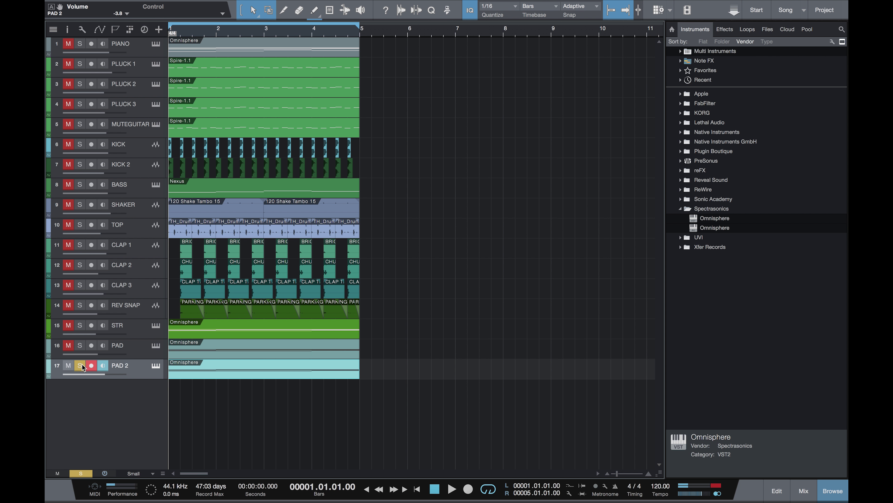
left_click_drag(101, 376, 99, 375)
key("space")
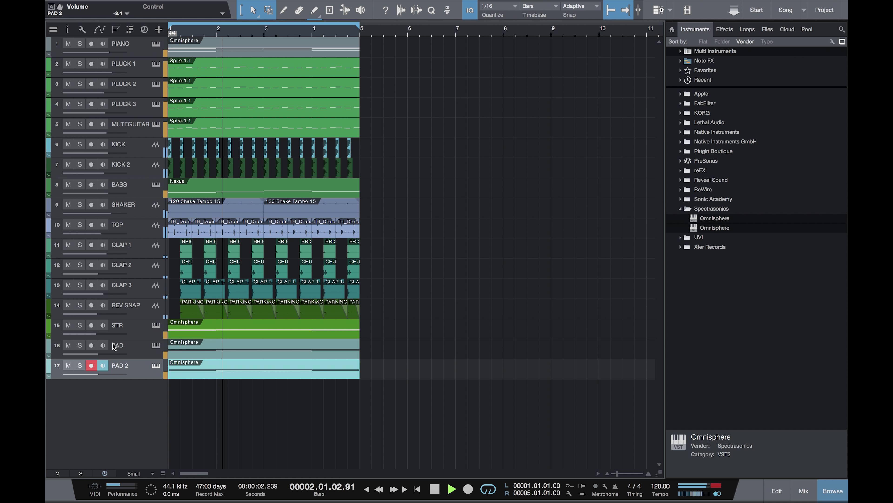
Add an Omnisphere instrument track directly below PIANO, carrying a copy of the four-bar Omnisphere part, and solo it
left_click(710, 219)
key("space")
left_click_drag(710, 225, 158, 380)
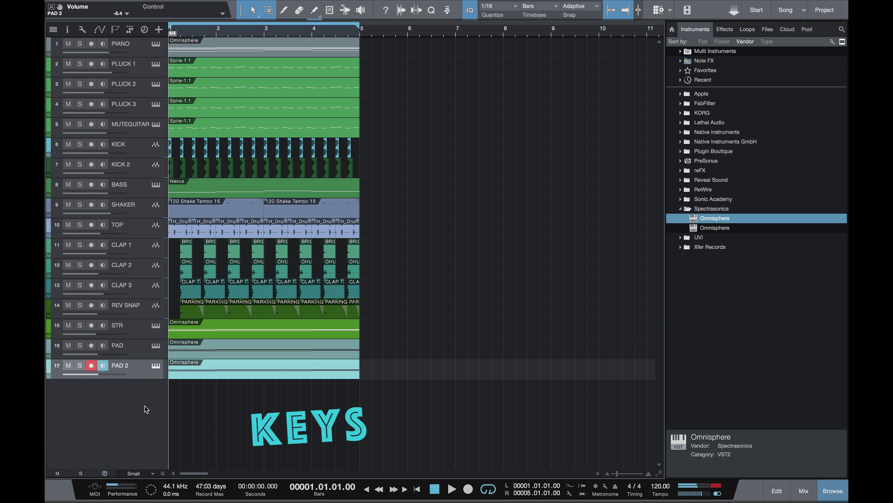
left_click_drag(725, 219, 81, 59)
left_click(69, 63)
key("space")
Rename the new Omnisphere track as KEYS and start playback of the soloed loop
double_click(127, 63)
key("BackSpace")
type("KEYS")
key("Return")
key("space")
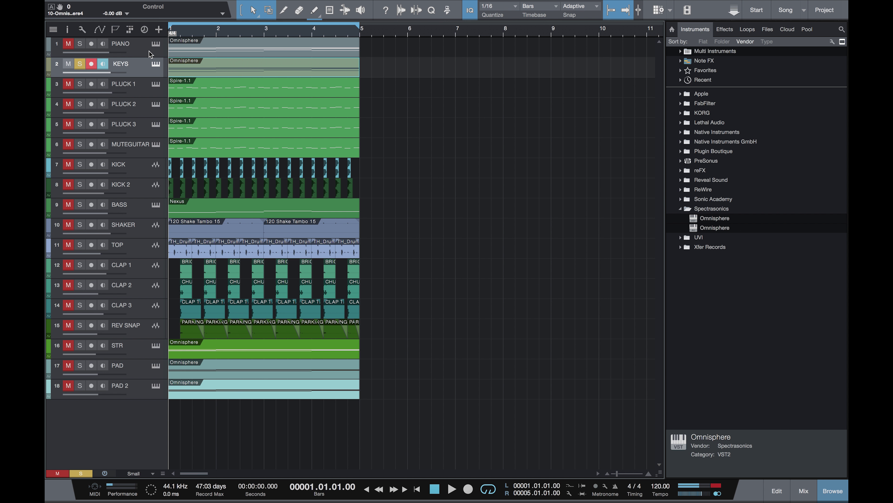
Load Rhodes - LA Custom from the Keyscape Library electric pianos on the KEYS track and close the instrument window
left_click(155, 64)
left_click(575, 303)
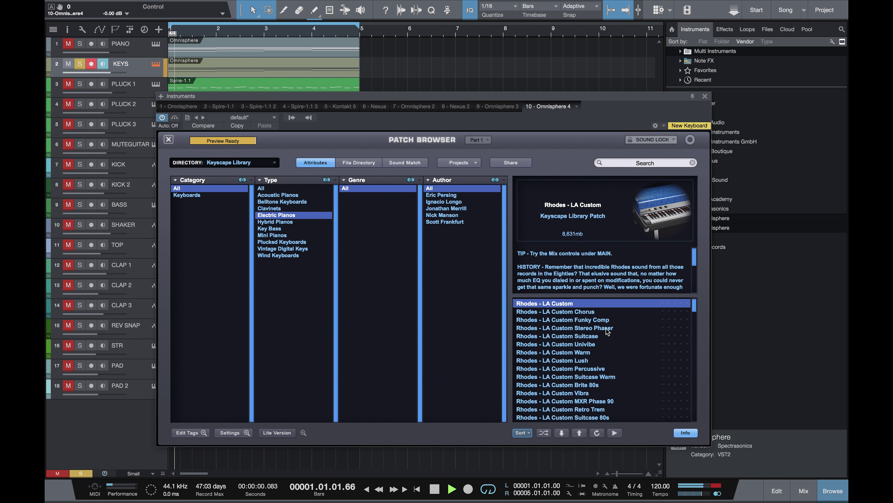
left_click(332, 75)
left_click(156, 64)
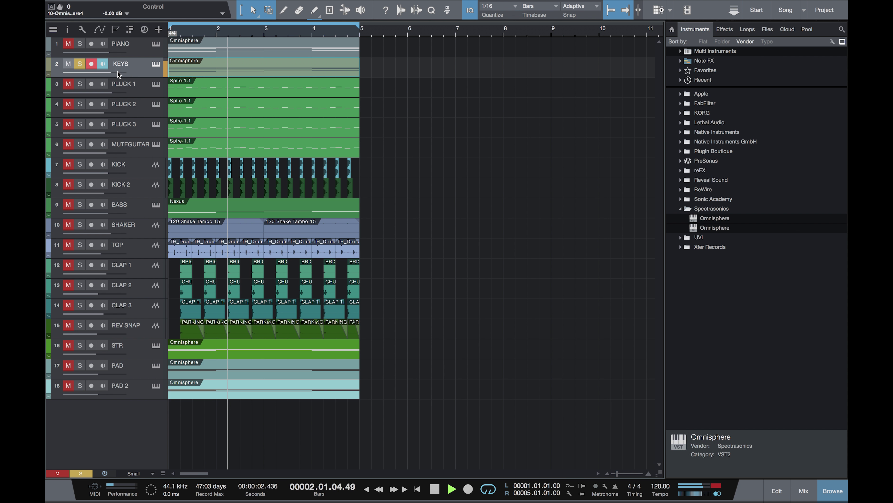
Solo PIANO together with KEYS and lower the KEYS volume to about -9.9 dB
key("space")
left_click(79, 43)
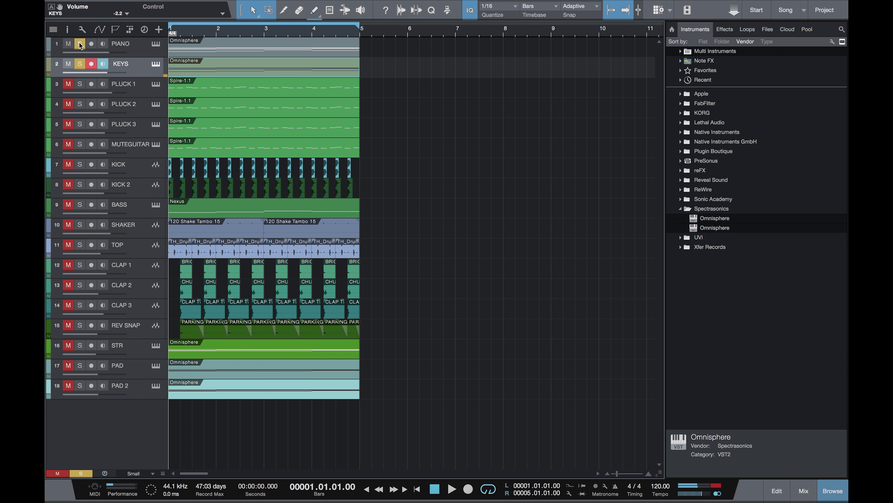
key("space")
left_click_drag(107, 73, 97, 74)
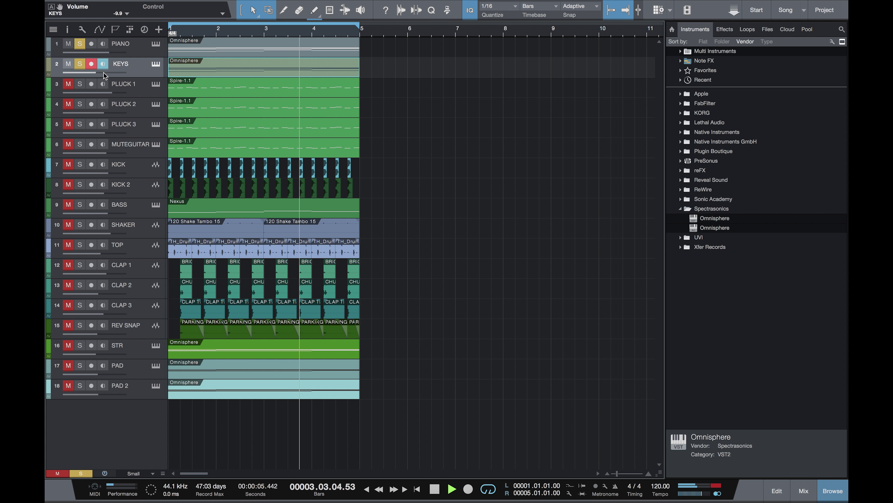
Turn off all solos and lower KEYS to about -10.6 dB while playing the full mix
left_click(76, 467)
key("space")
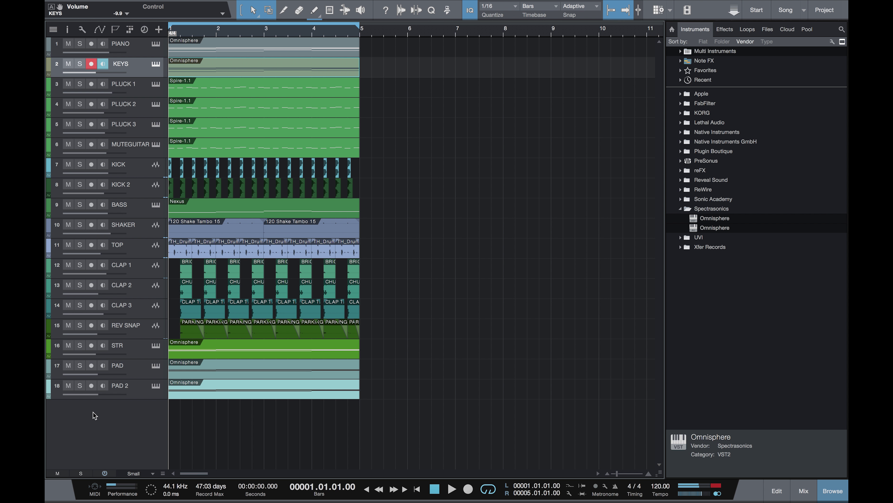
key("space")
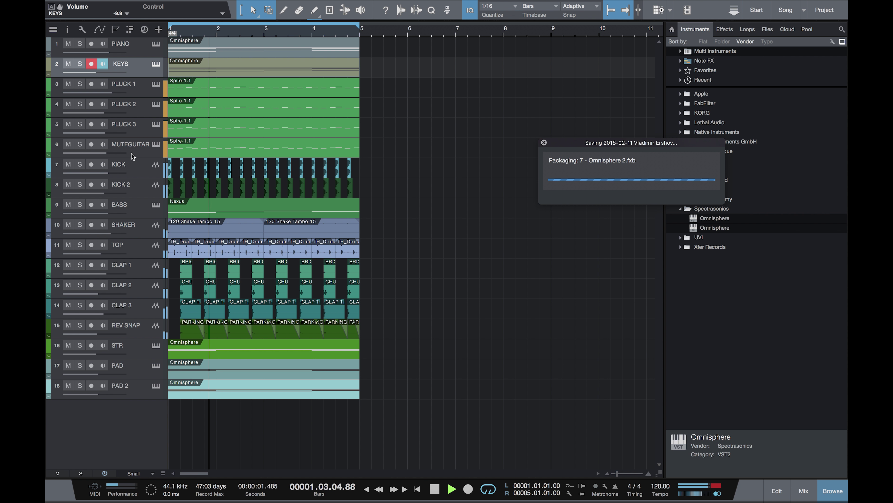
left_click_drag(101, 72, 97, 75)
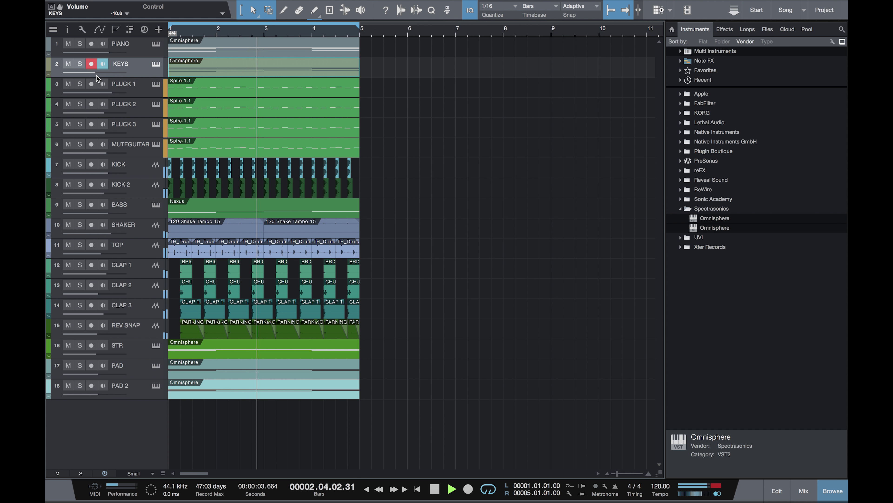
Add a Serum instrument track from Xfer Records below PAD 2 and close its instrument window
double_click(714, 208)
double_click(718, 232)
left_click_drag(714, 237, 113, 420)
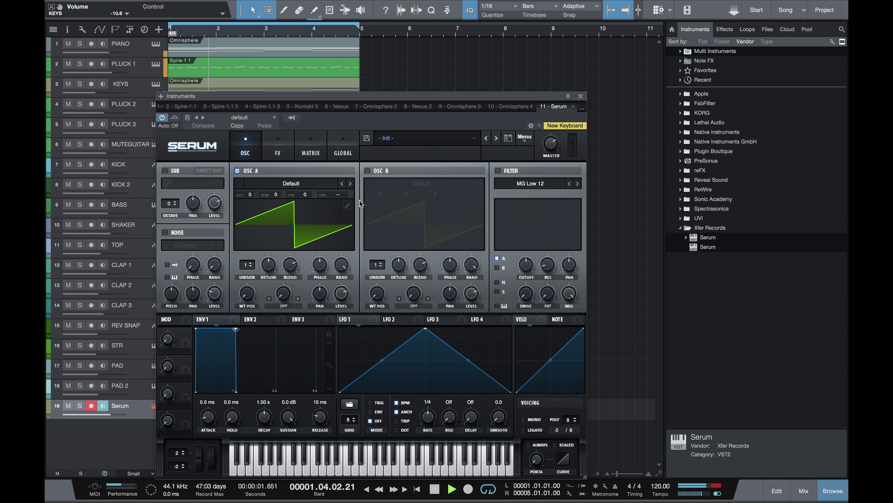
left_click(580, 96)
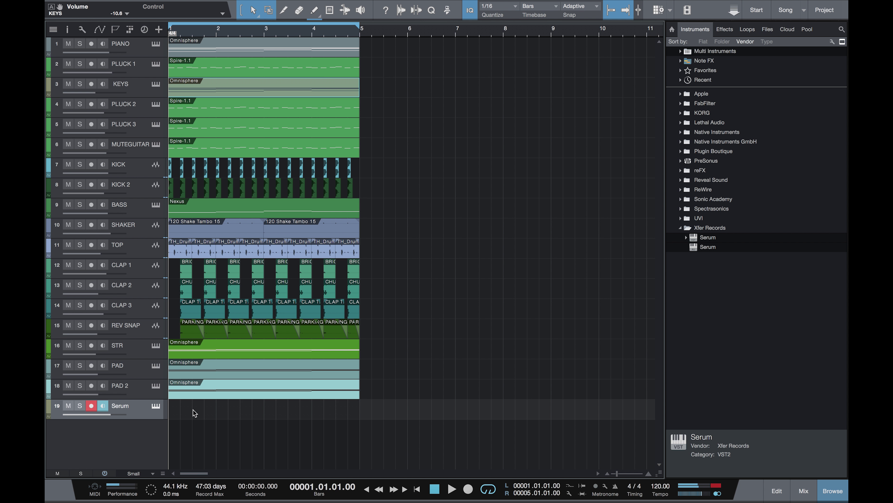
Copy the PAD 2 part onto the Serum track and remove the extra Omnisphere track 20
key("Up")
left_click_drag(215, 393, 208, 427)
right_click(156, 432)
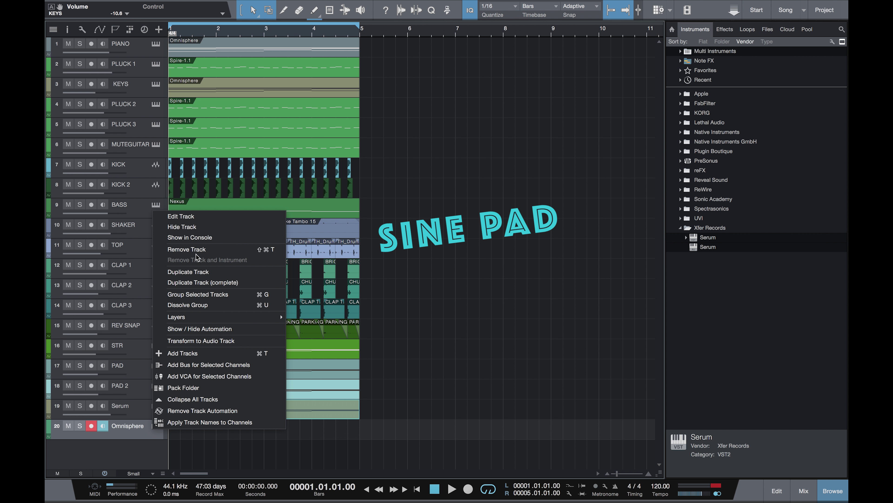
left_click(183, 253)
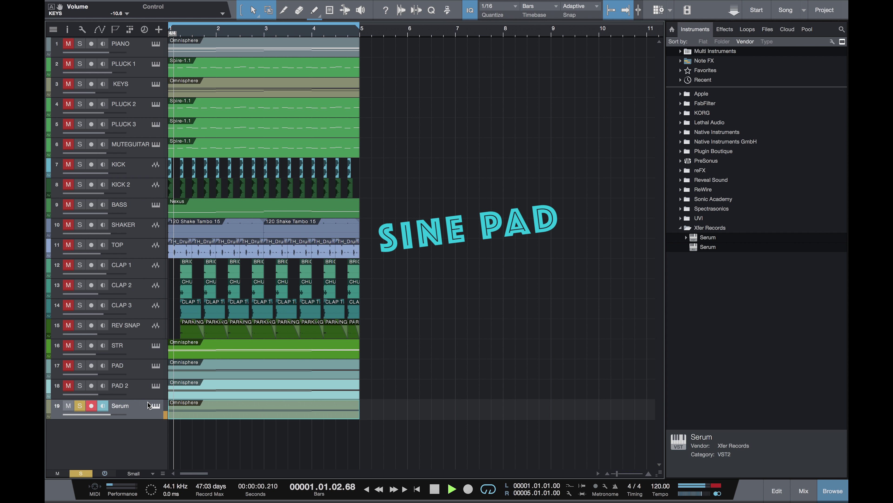
With the Serum track soloed, turn off oscillator A, enable the sub oscillator with a sine wave, and close Serum
left_click(153, 405)
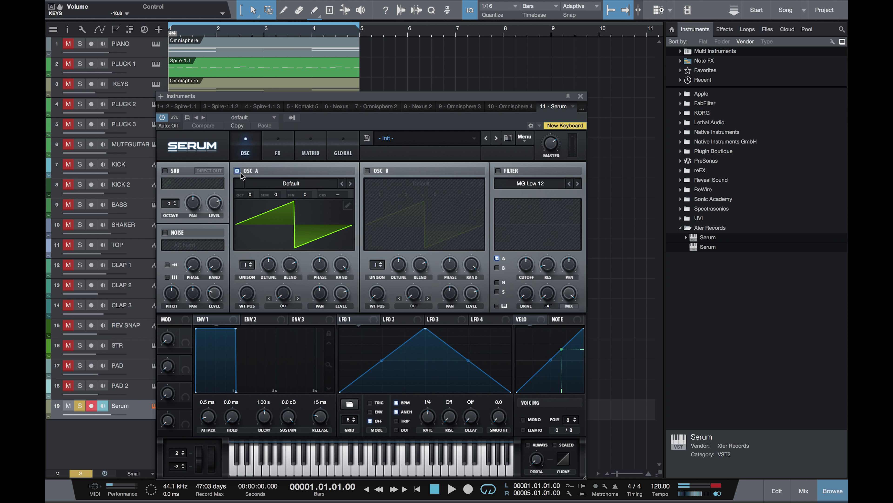
left_click(237, 171)
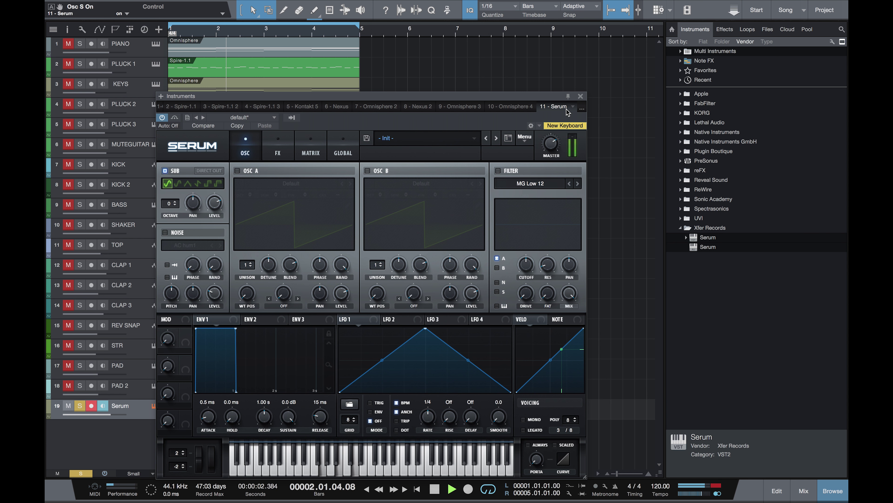
left_click(154, 406)
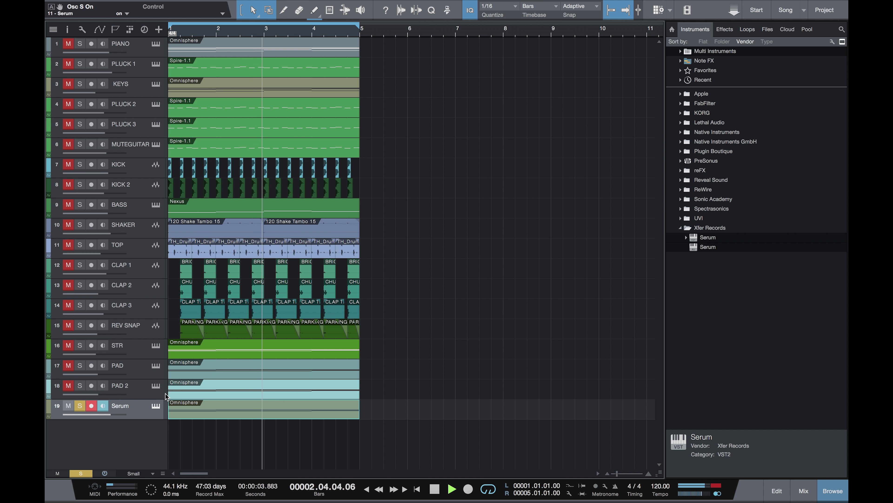
Lower the Serum track's volume to about -2.9 dB and rename the track as SAIN PAD
double_click(116, 408)
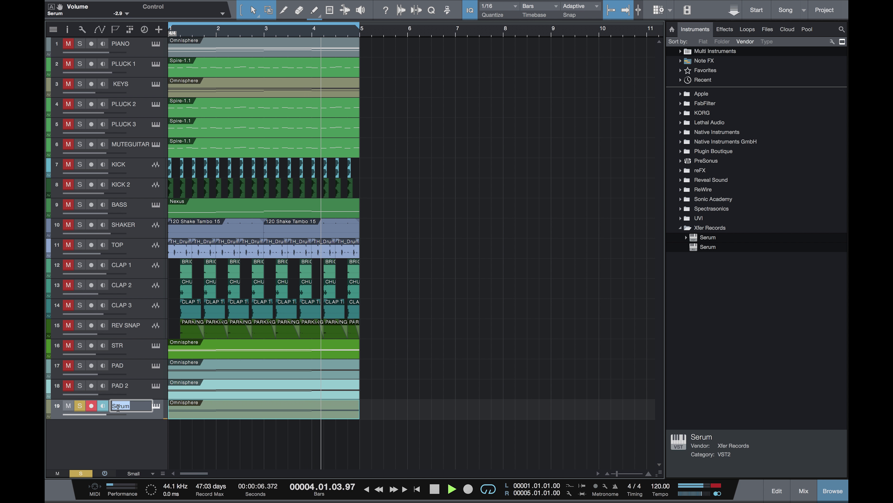
type("SP")
key("BackSpace")
type("IVE")
key("Return")
double_click(119, 405)
type("SAINE")
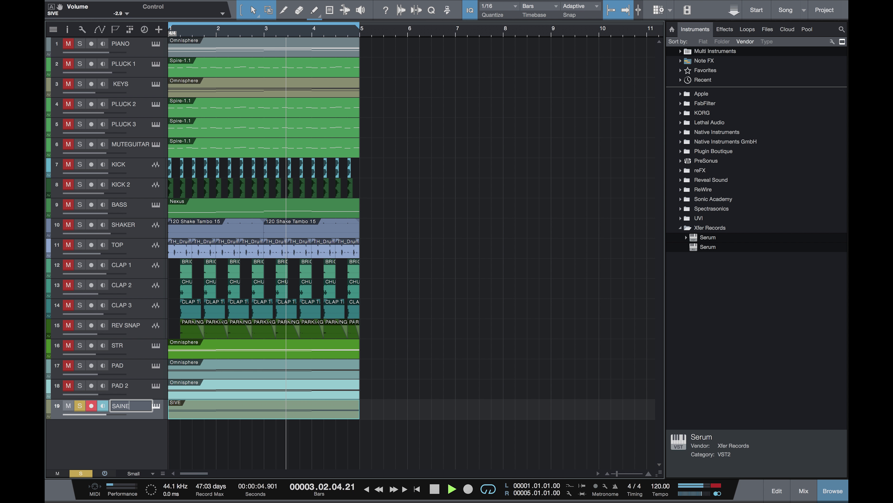
key("Return")
key("space")
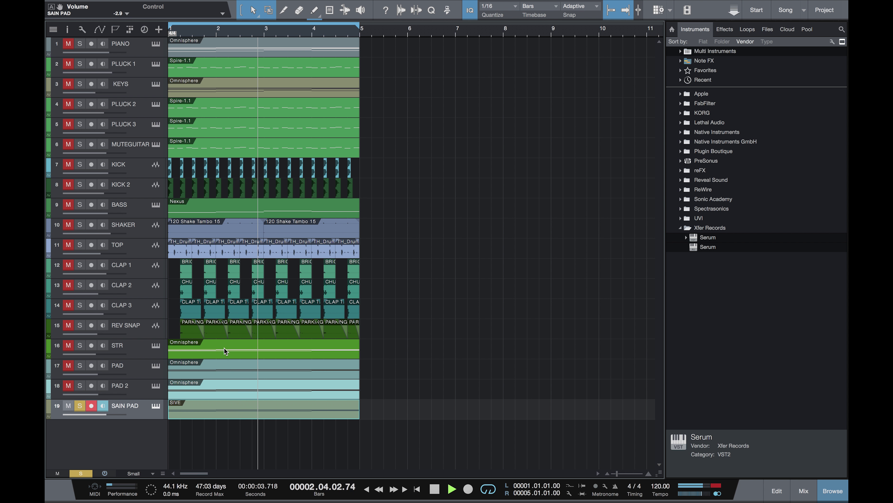
In the mixer, turn off the solo and lower SAIN PAD to about -12.4 dB, comparing the full mix with it muted and unmuted
key("F3")
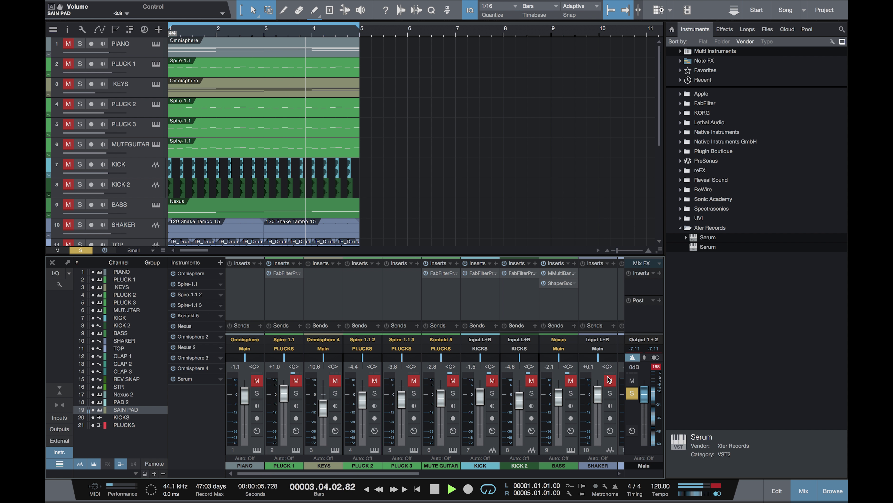
left_click_drag(327, 473, 519, 472)
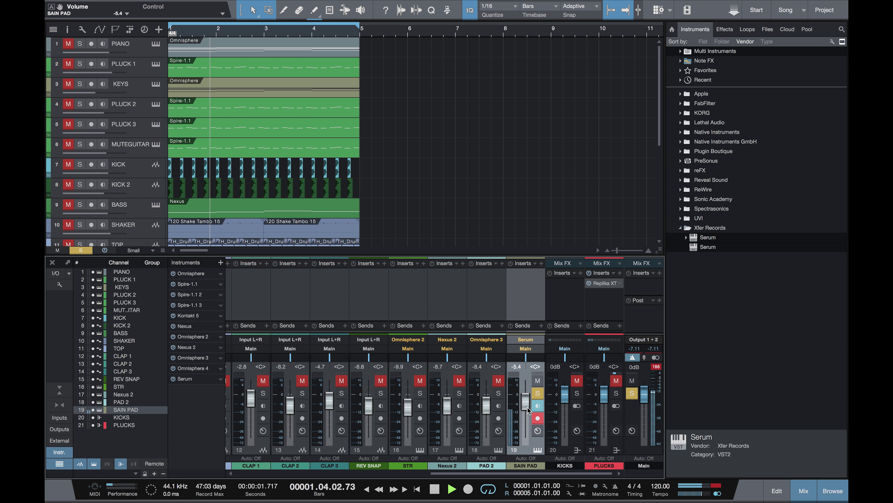
left_click(632, 393)
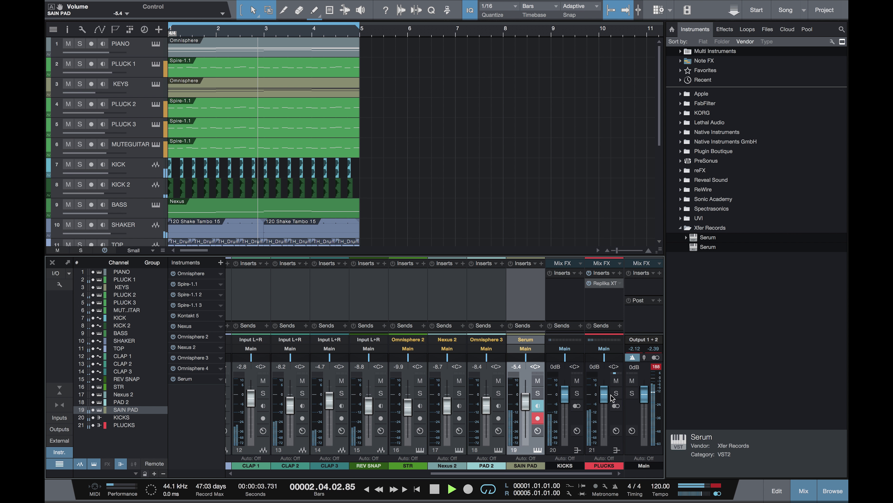
left_click_drag(525, 398, 525, 403)
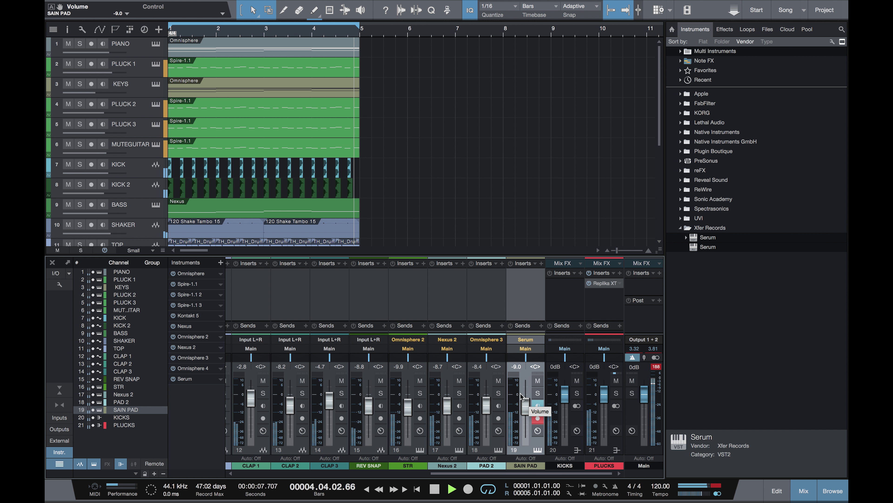
left_click_drag(526, 408, 526, 409)
left_click(538, 384)
left_click(538, 383)
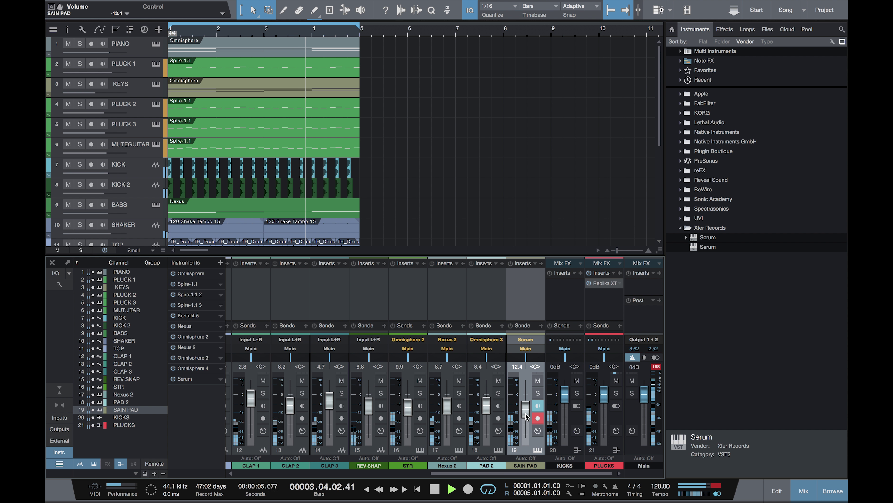
Save the song, hide the mixer and stop playback
key("ctrl+s")
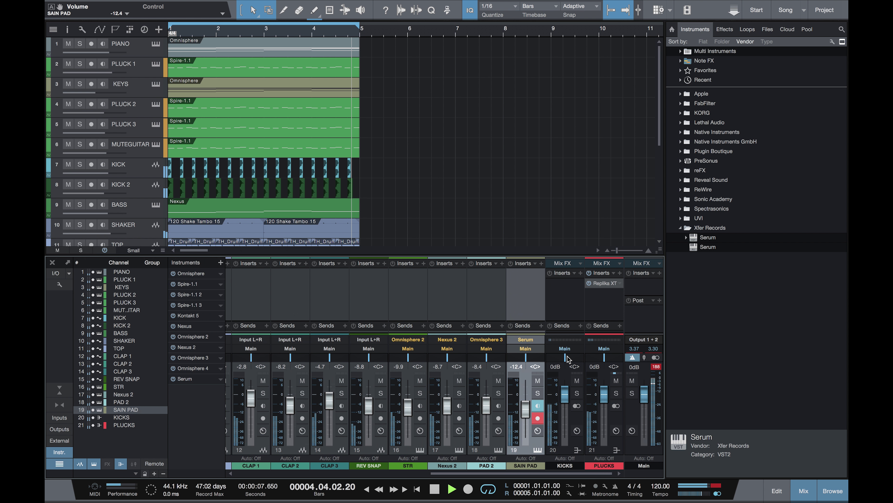
key("F3")
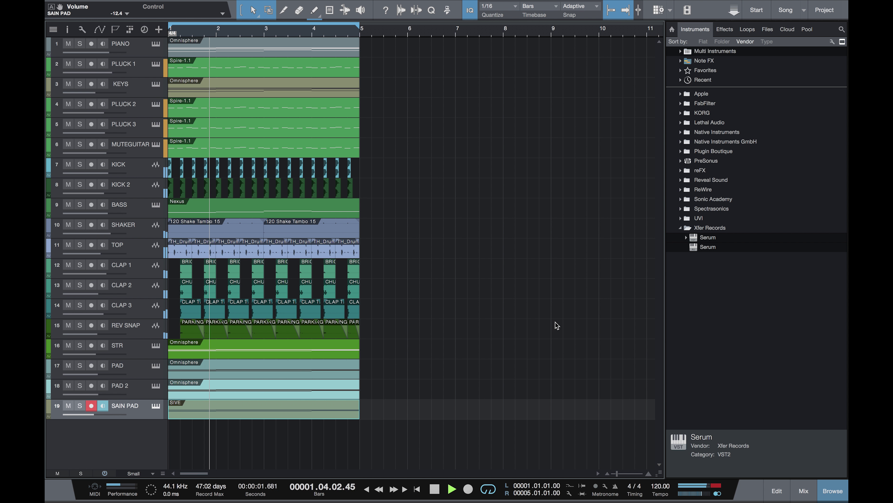
key("space")
Select the CLAP 1, CLAP 2, CLAP 3 and REV SNAP channels and colour them yellow
left_click(149, 273)
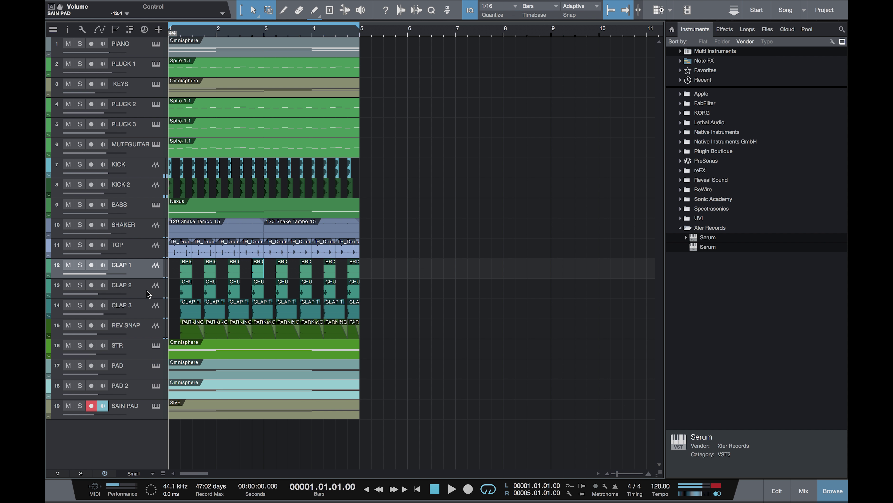
left_click_drag(148, 297, 148, 329)
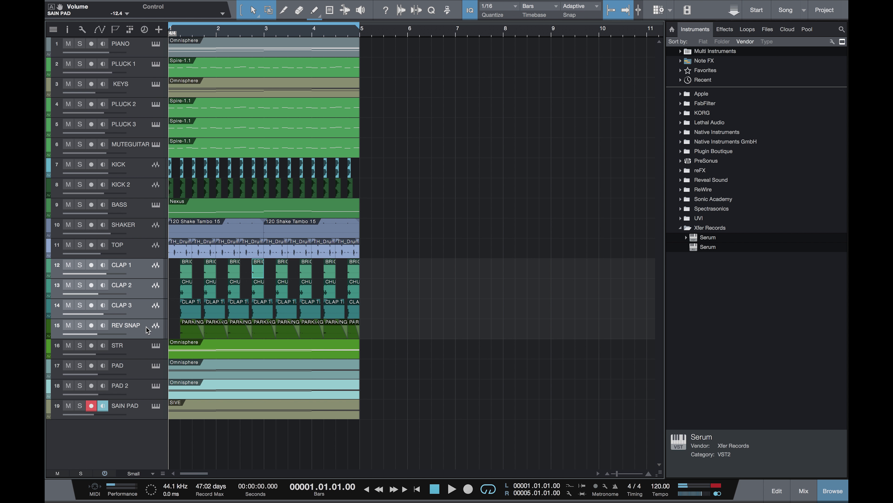
key("F3")
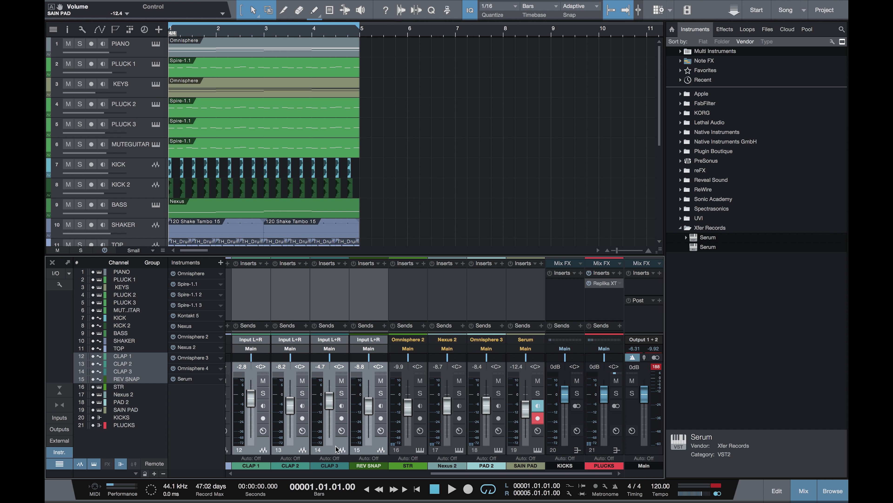
left_click(339, 468)
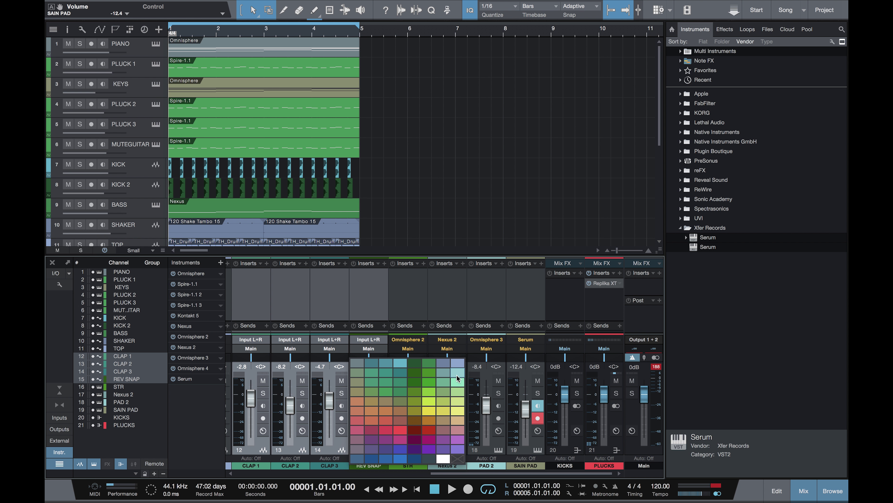
left_click(458, 401)
Route the selected clap and snap channels to a new bus named CLAPS and play the loop with the mixer hidden
key("shift+b")
type("CLAPS")
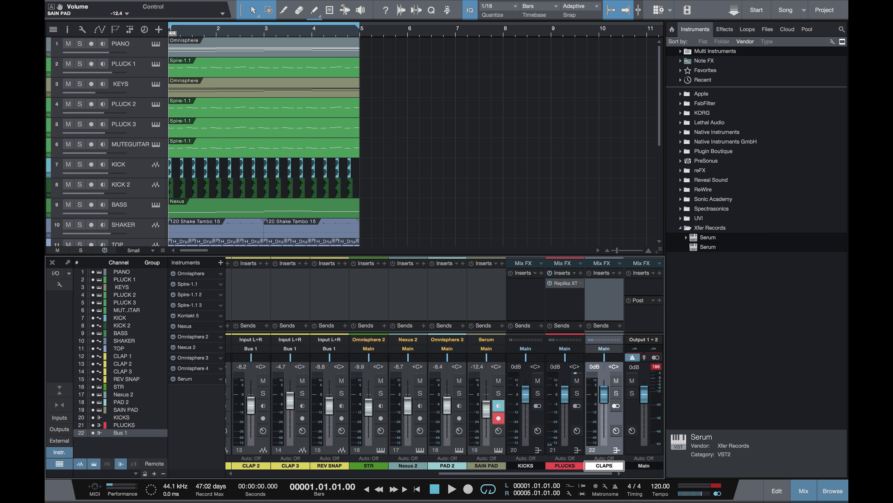
key("space")
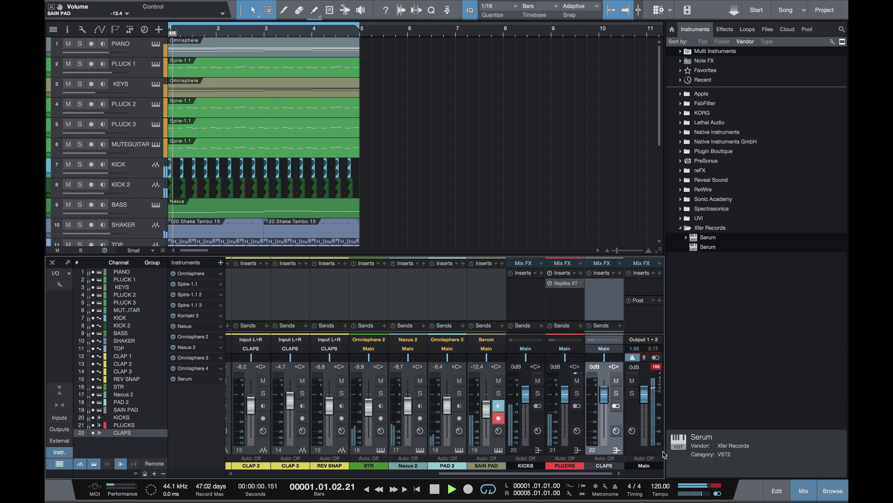
key("F3")
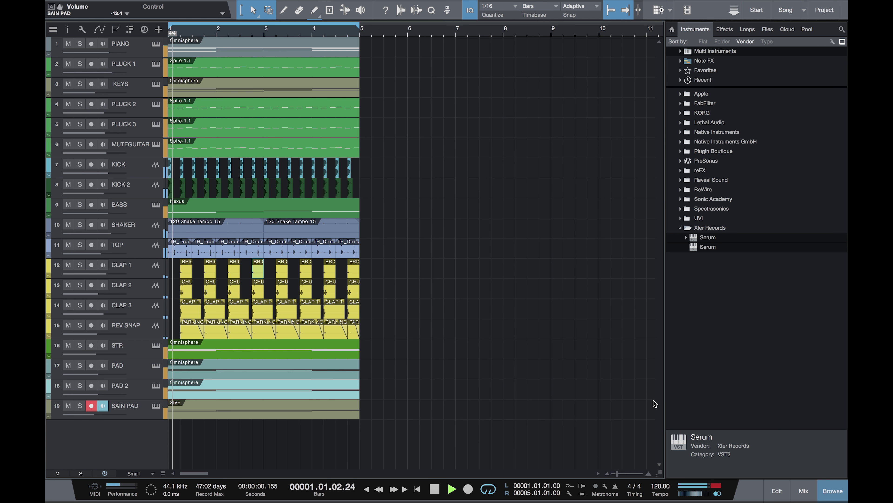
key("space")
Place 120 SMALL CLAP LOOP A.wav from the TS BOOTS AND CLAPS 120 loops on track 20 at bar 1
left_click(748, 30)
left_click(766, 29)
scroll(761, 135, "up", 2)
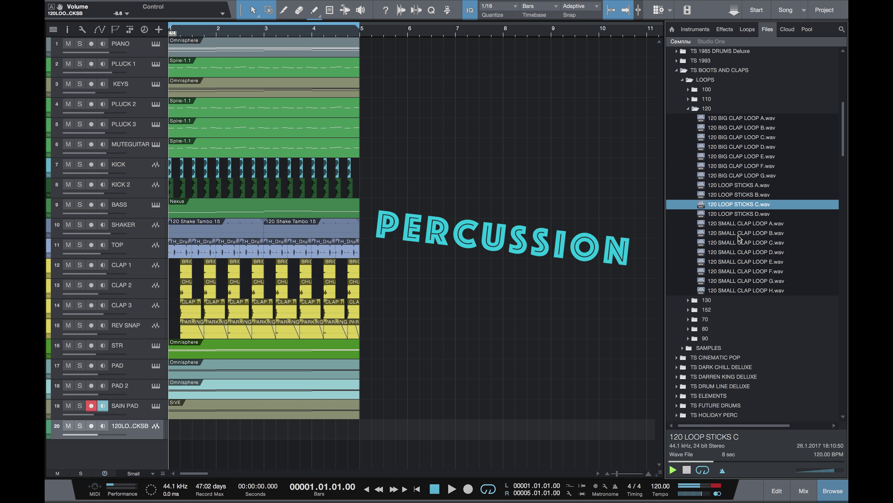
left_click(732, 225)
left_click_drag(732, 228, 176, 434)
Raise track 20's volume to about -0.2 dB during playback and duplicate the clap loop to fill the four bars
key("space")
left_click_drag(106, 434, 113, 435)
key("d")
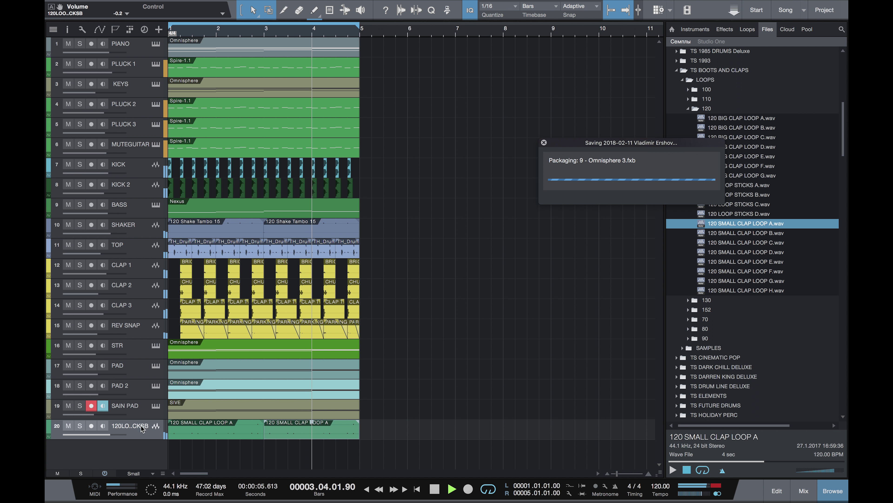
Rename track 20 as SMALL CLAPS
double_click(127, 425)
type("SMALL")
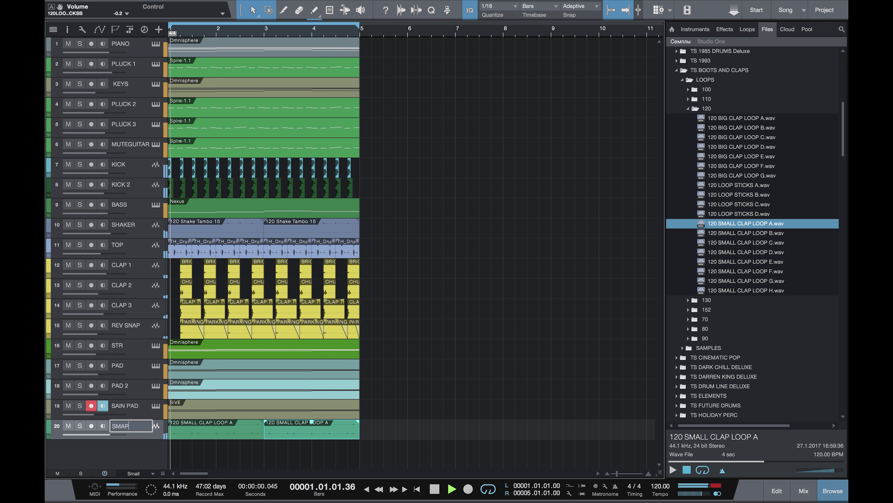
type("CLAPS")
key("Return")
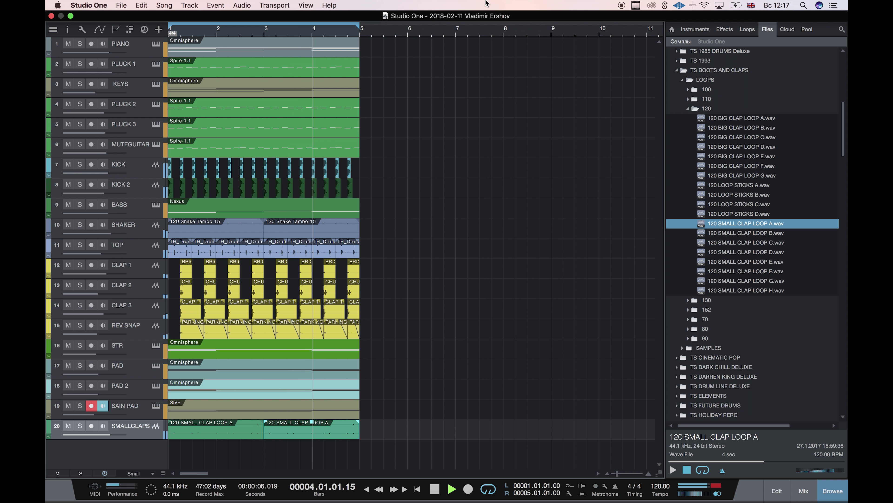
Audition the AMS 1 crashes from TS 1985 DRUMS Deluxe and place Crash AMS 1 V04.wav on a new track at bar 1
key("Left")
key("Left")
key("Left")
key("Left")
key("Left")
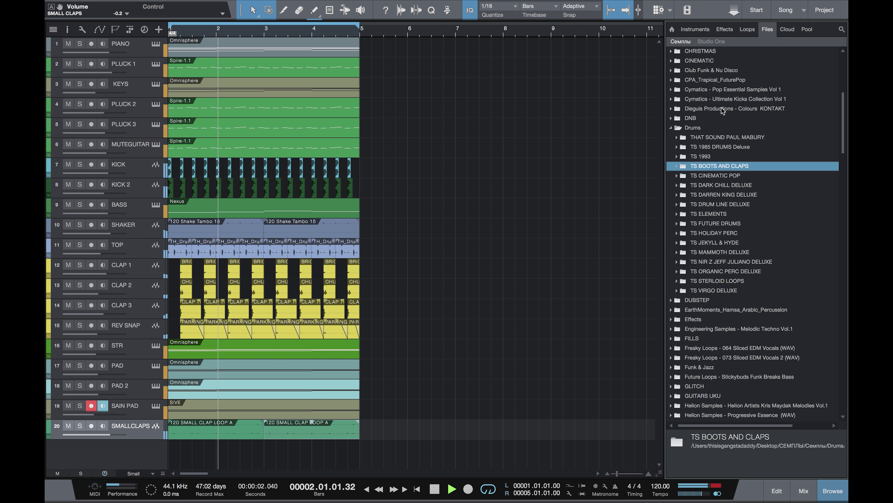
key("space")
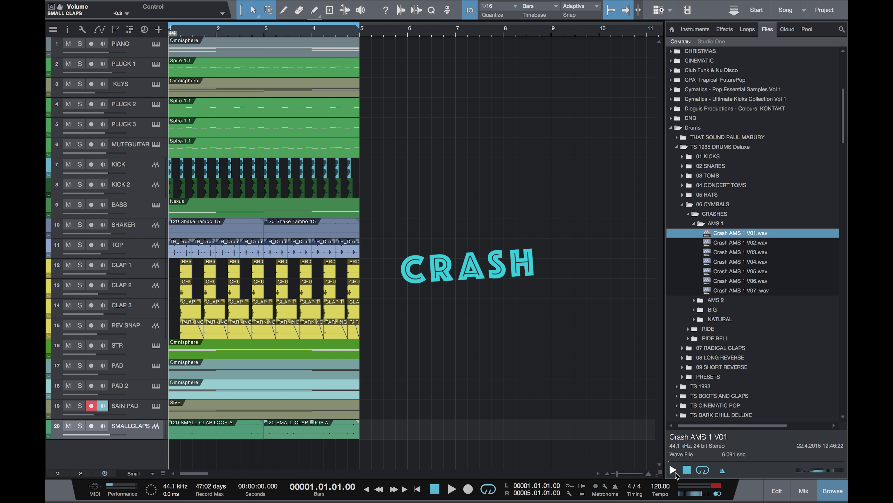
key("Down")
key("Down")
key("Down")
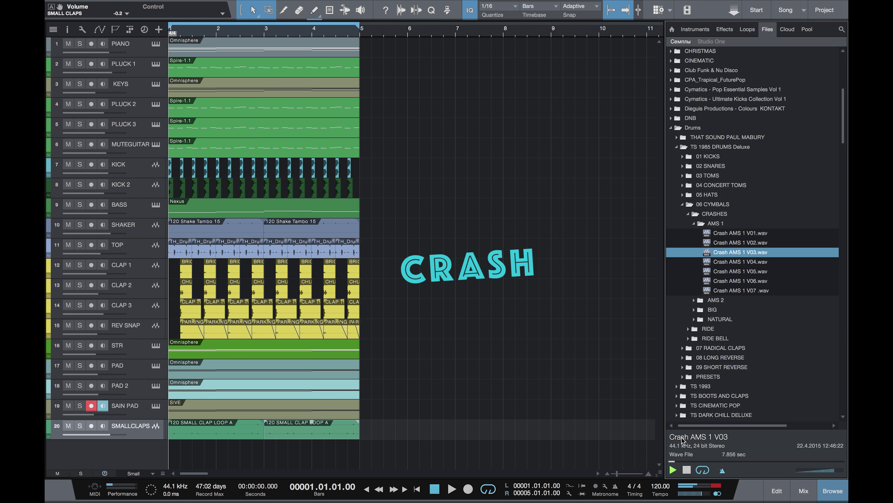
left_click_drag(751, 263, 177, 452)
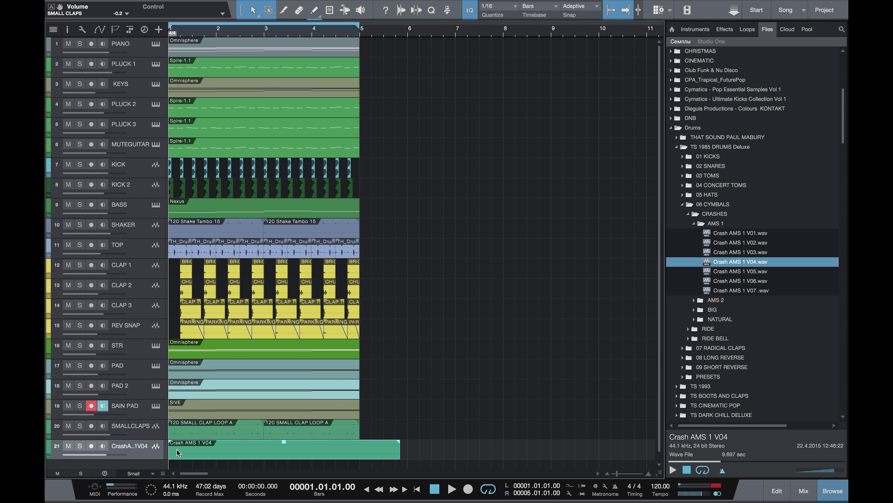
Shorten the crash clip to end at about bar 3 and lower its track volume to about -4.7 dB during playback
key("space")
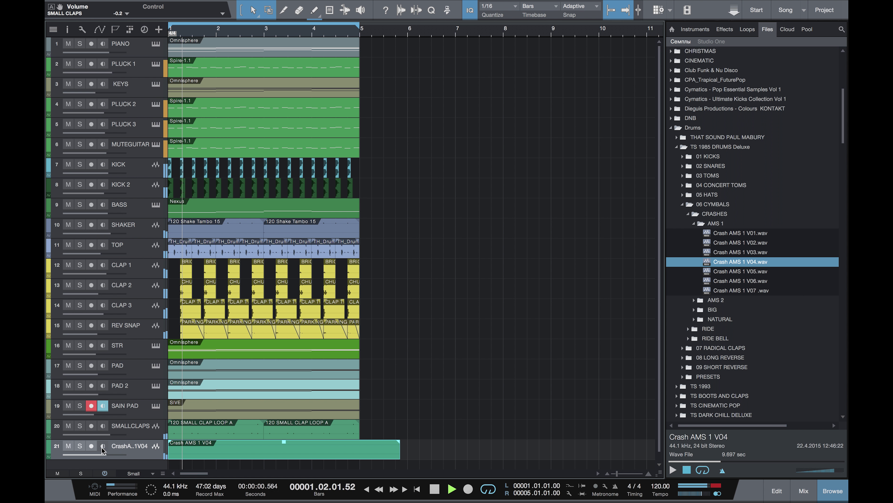
left_click_drag(399, 450, 267, 453)
left_click_drag(106, 455, 103, 454)
Rename track 21 as CRASH and save the song
double_click(119, 446)
type("CRASH")
key("Return")
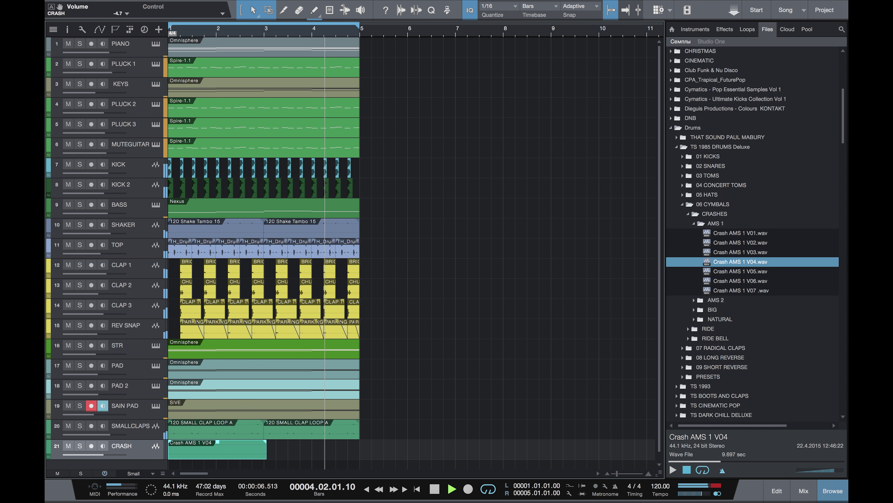
key("ctrl+s")
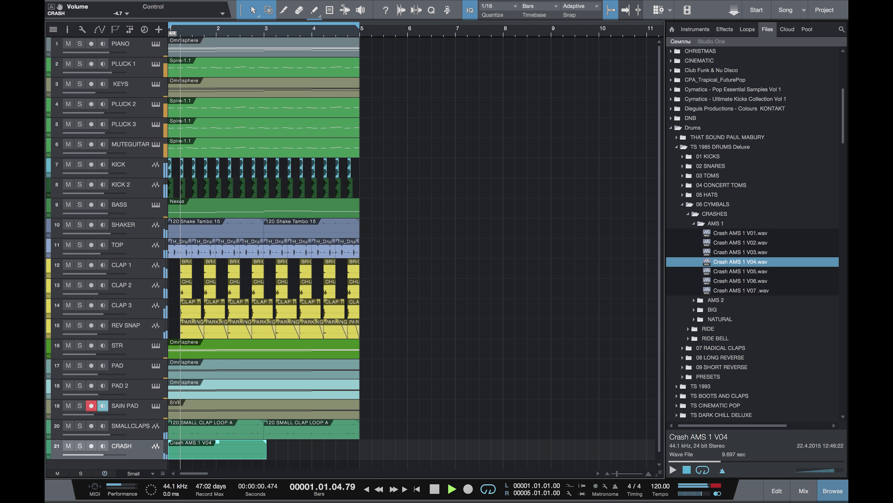
Stop playback, lower the CRASH track's volume to about -6.5 dB and save the song
key("space")
key("f")
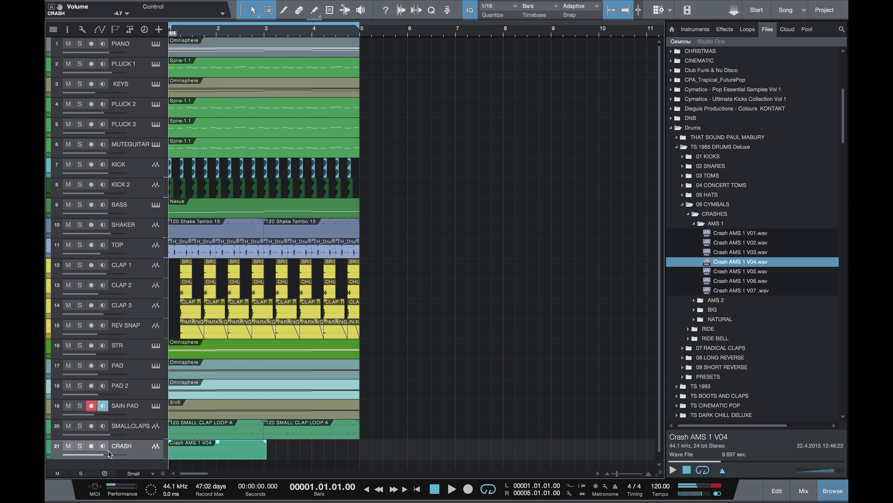
key("ctrl+s")
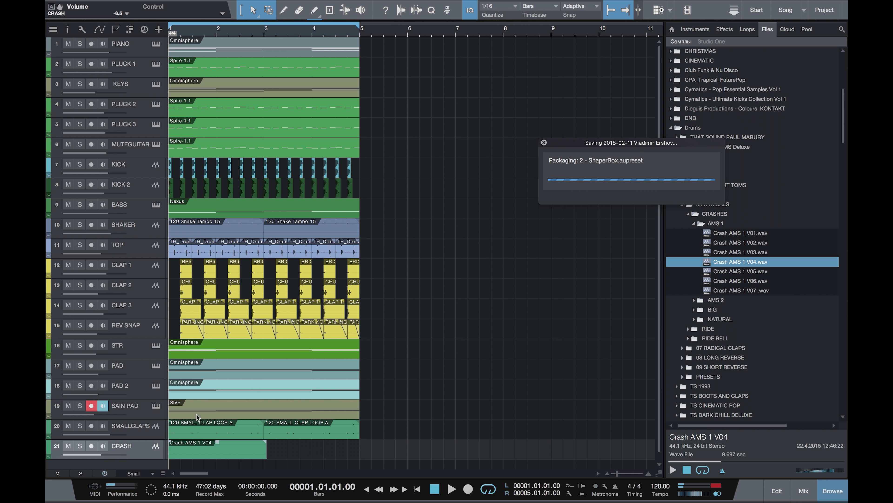
Set the arrangement's track height to Tiny while the loop plays and save the song
key("space")
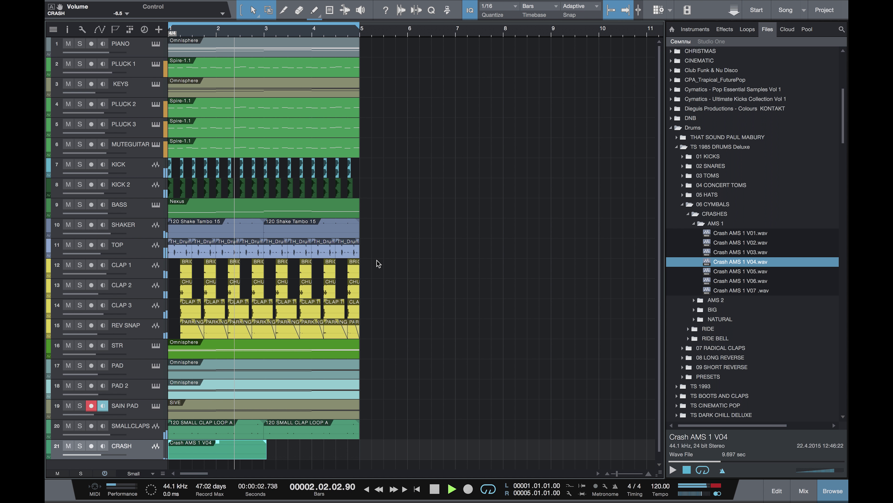
left_click(136, 473)
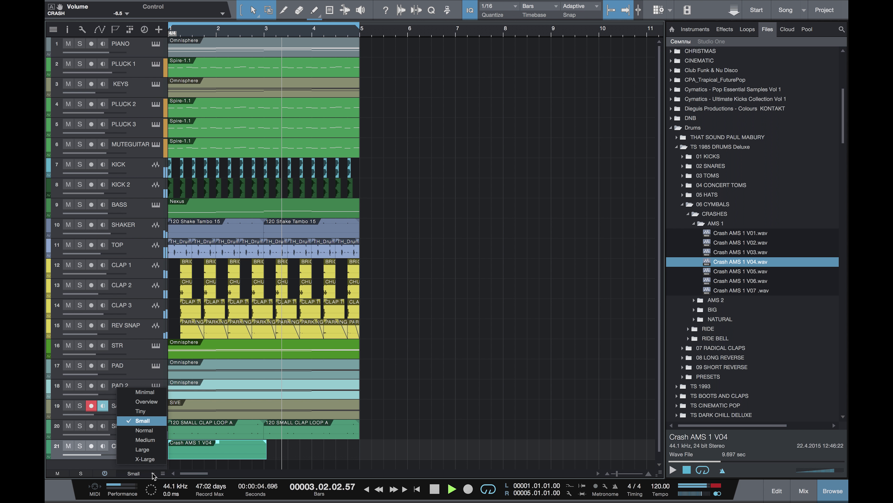
left_click(157, 417)
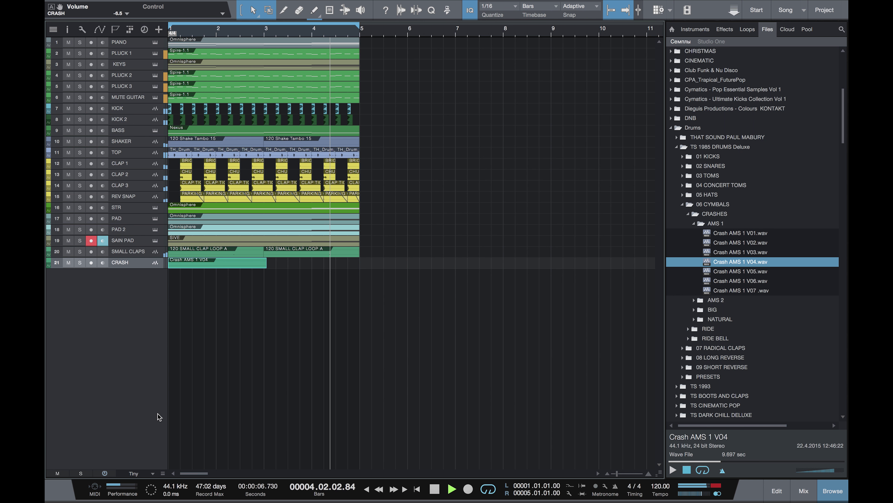
key("ctrl+s")
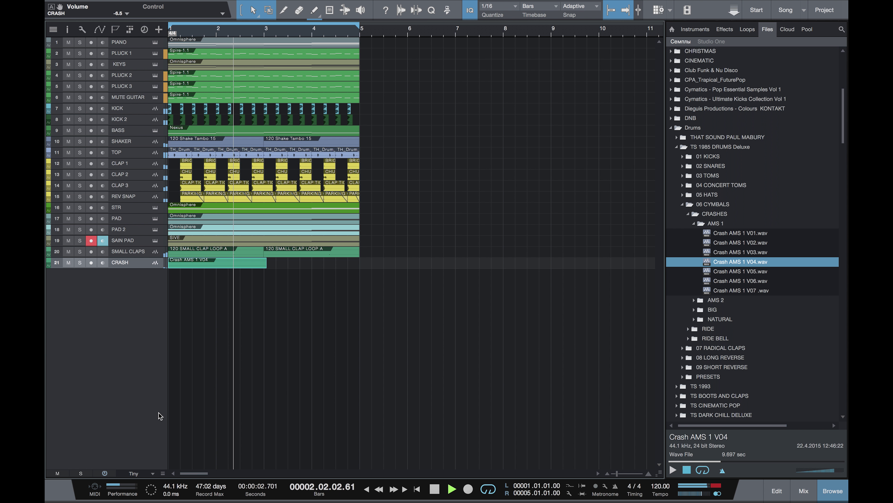
Stop playback, collapse the 06 CYMBALS folder and open the 07 RADICAL CLAPS samples in TS 1985 DRUMS Deluxe
key("space")
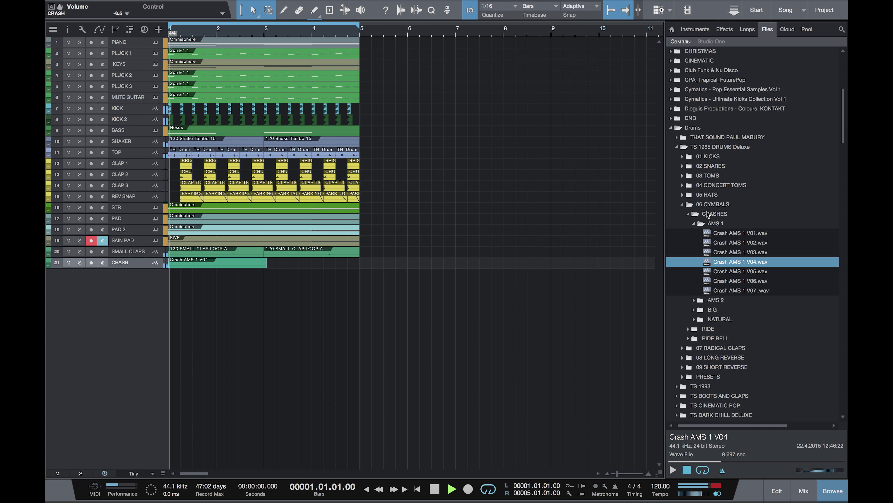
left_click(710, 201)
key("space")
left_click(726, 215)
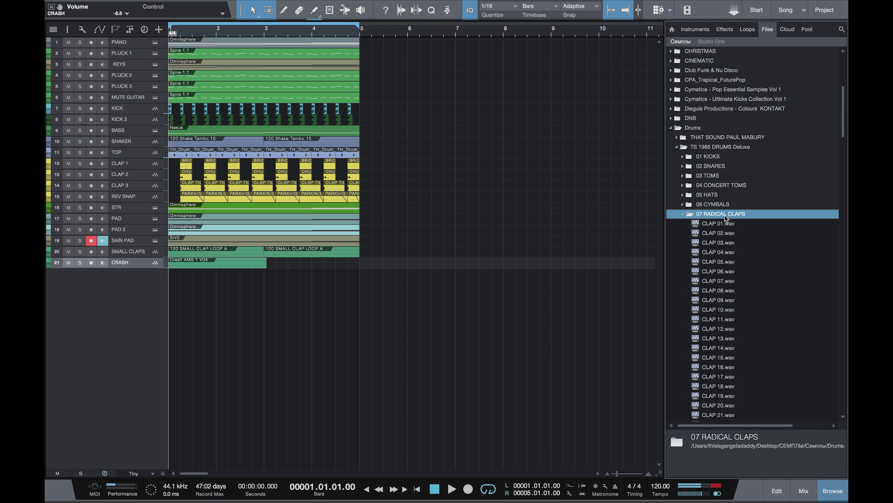